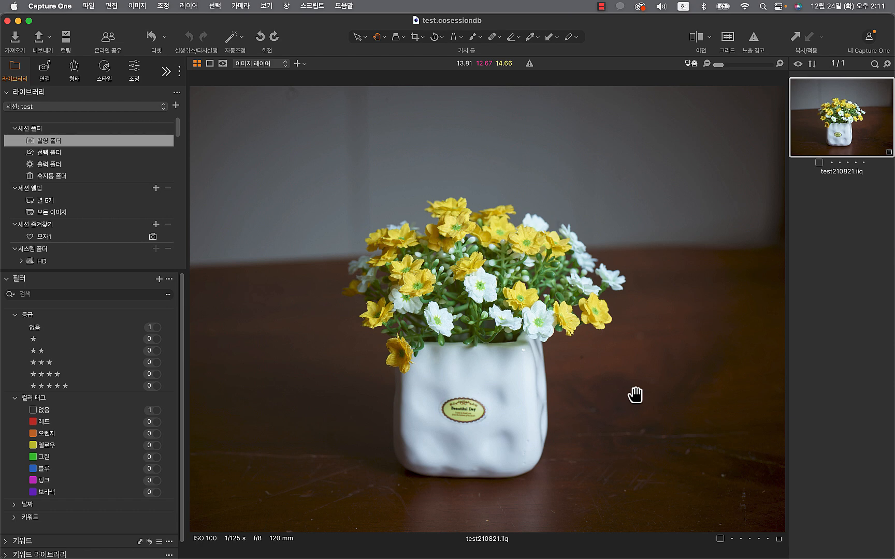
Step: Create a new session named 12월14일제품촬영 on the desktop, using the blank template
left_click(87, 8)
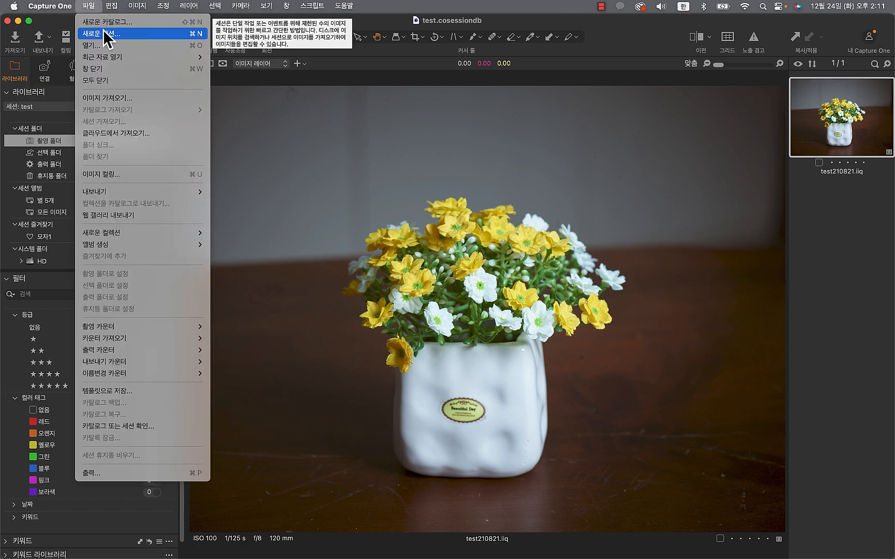
left_click(125, 33)
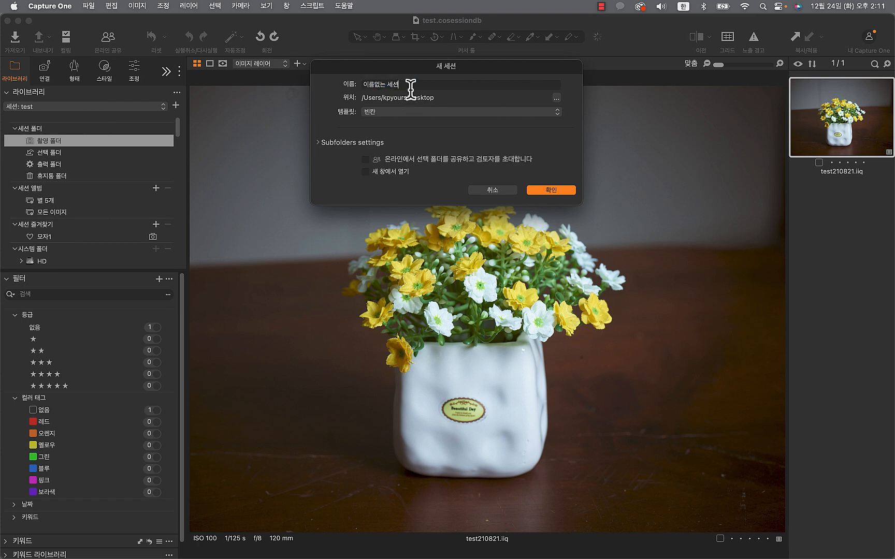
type("23")
key("BackSpace")
key("BackSpace")
type("12월14일제품촬영")
left_click(554, 98)
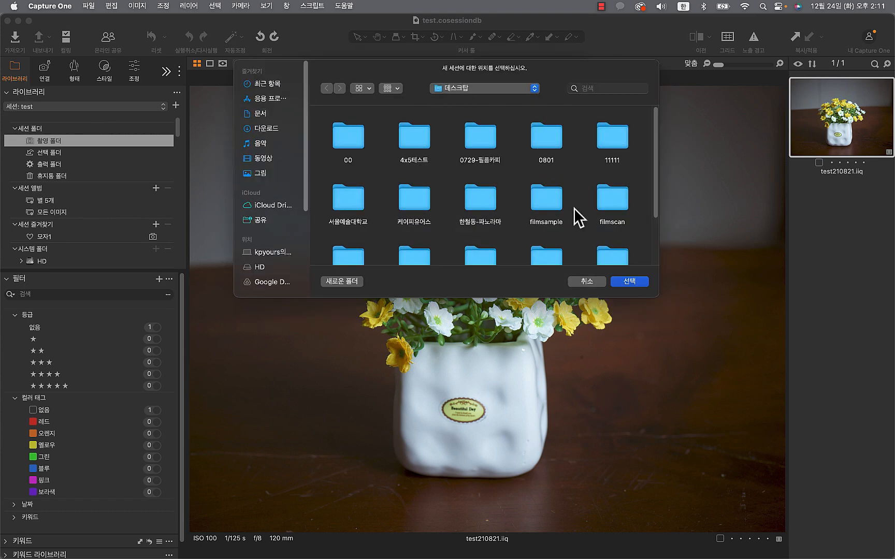
left_click(629, 281)
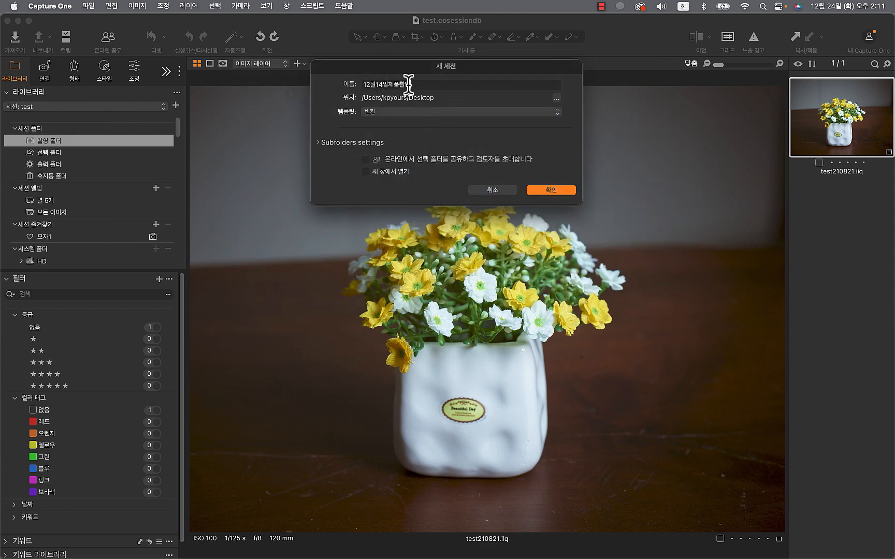
left_click(556, 189)
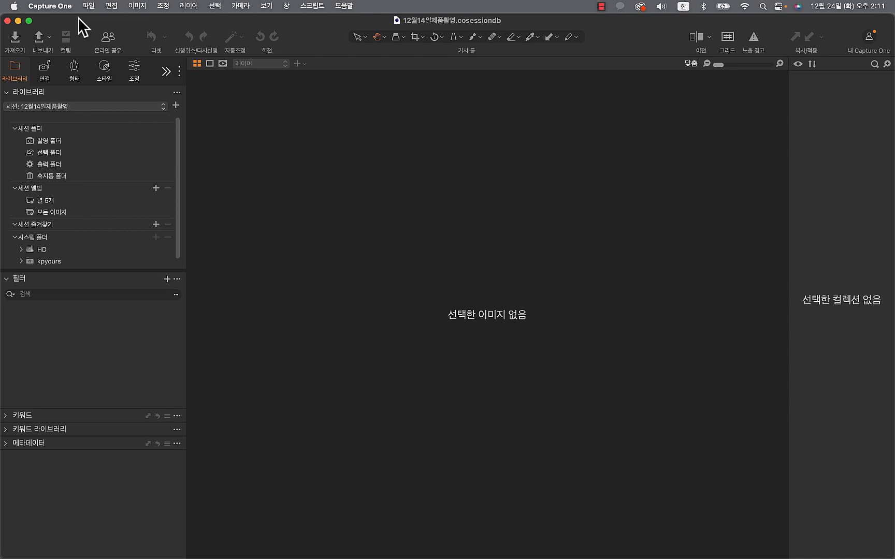
Step: Review the naming format, name and save location set for the next captures
left_click(46, 68)
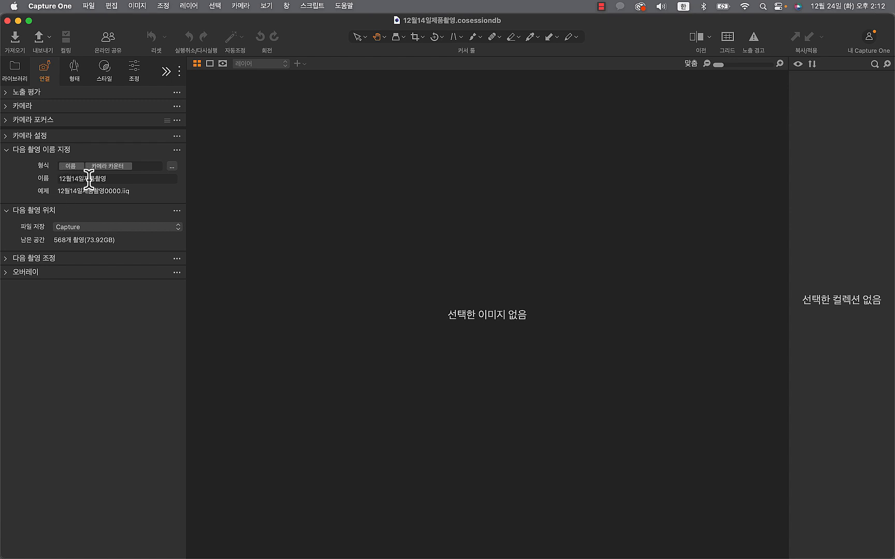
left_click_drag(108, 179, 3, 177)
left_click(128, 181)
Step: View the flowerpot photo in the session's capture folder and recheck the naming settings for the next captures
left_click(17, 70)
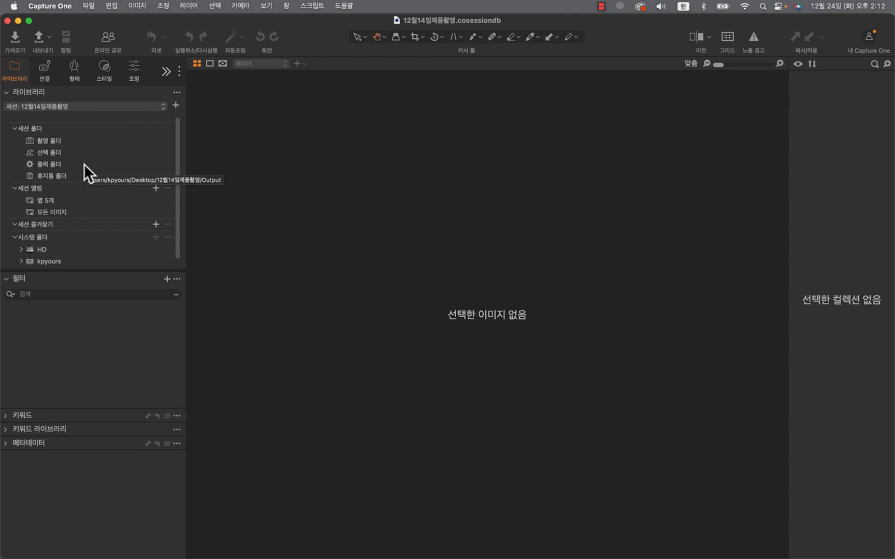
left_click(85, 141)
left_click(834, 141)
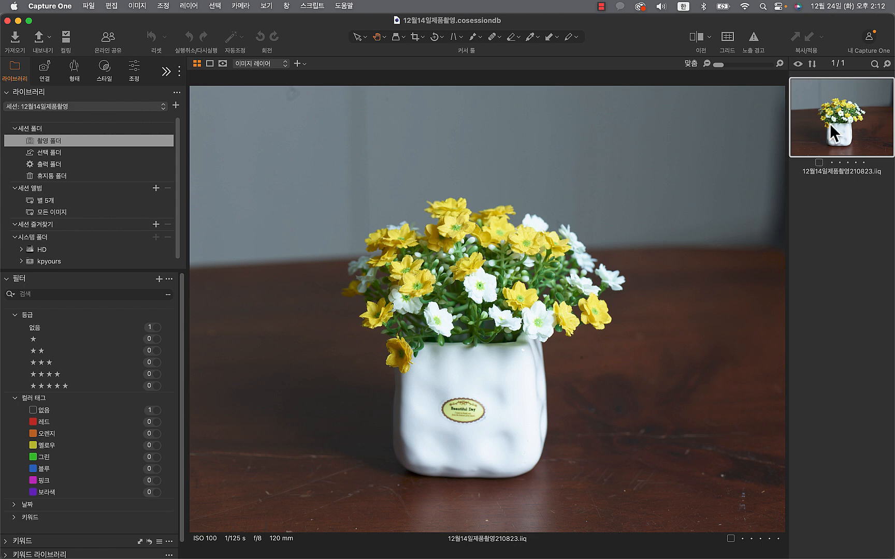
left_click(51, 72)
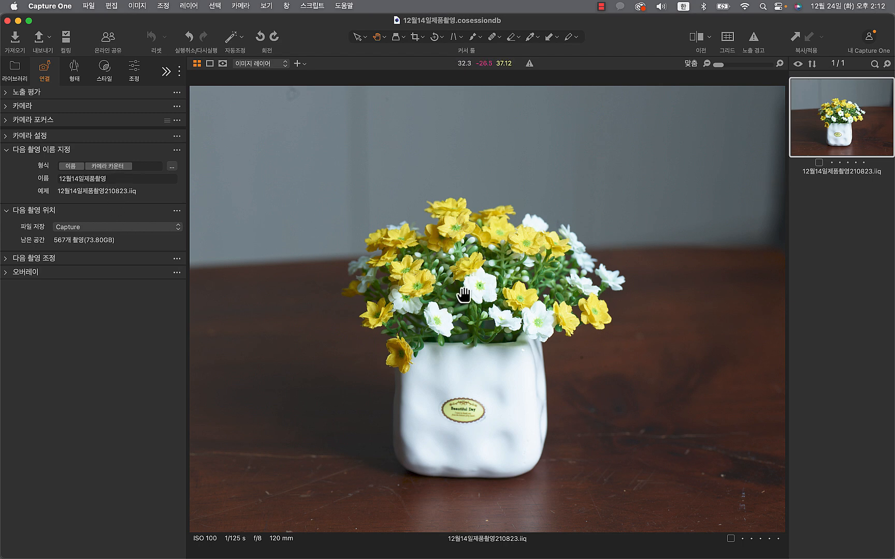
left_click(14, 71)
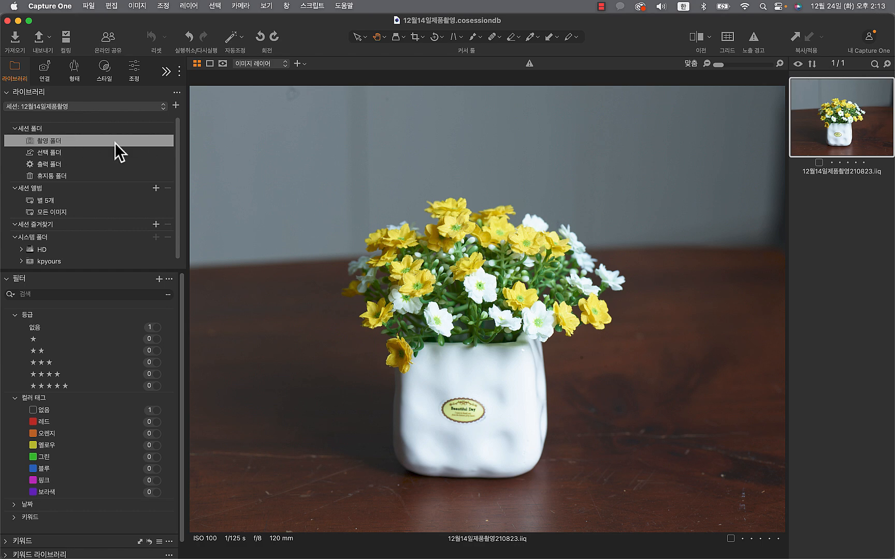
Step: Show the flowerpot photo's location in the library and select the Capture folder inside 12월14일제품촬영
right_click(843, 120)
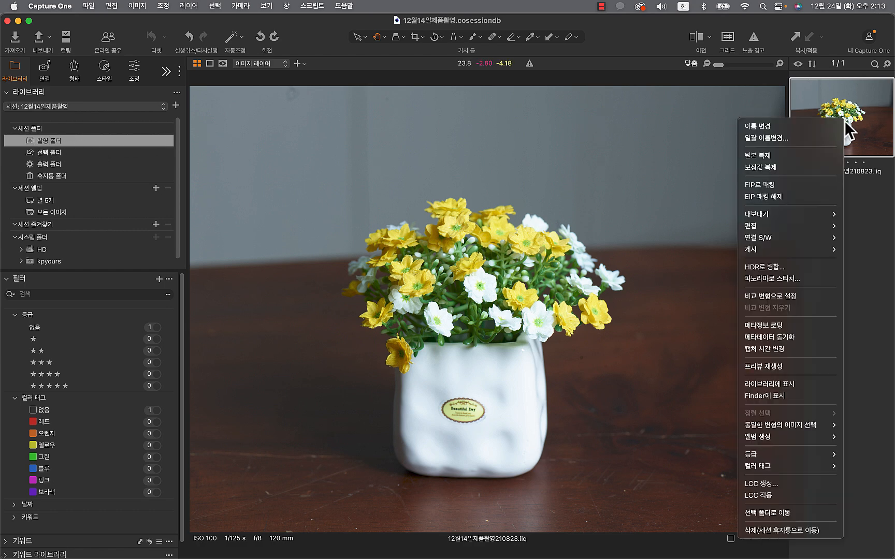
left_click(857, 117)
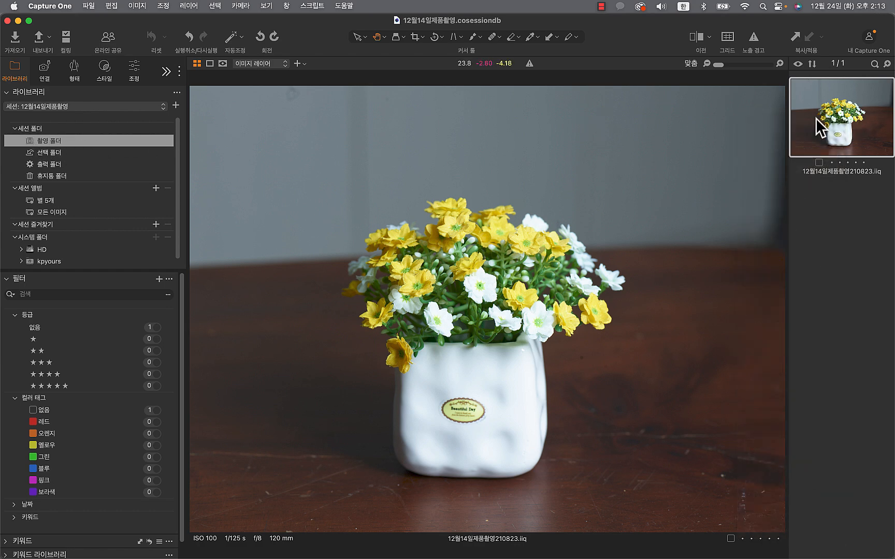
right_click(849, 113)
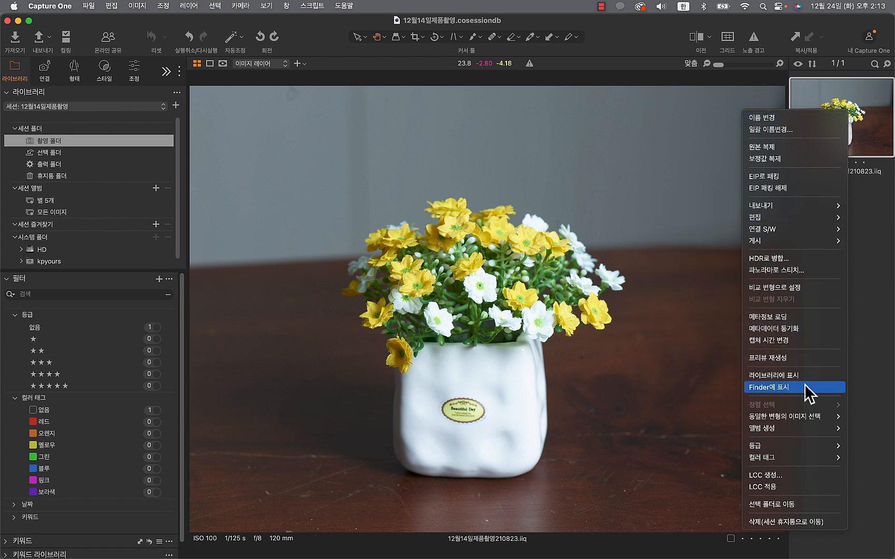
left_click(792, 377)
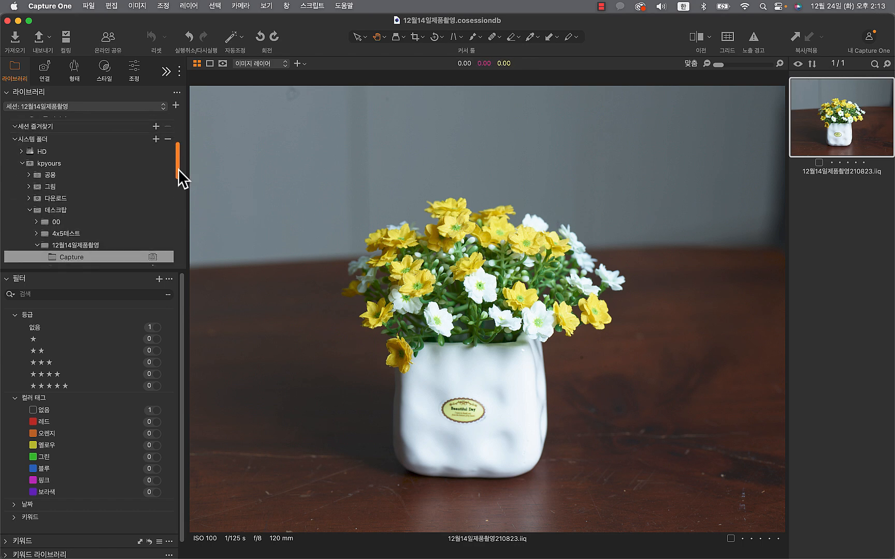
left_click_drag(178, 168, 176, 183)
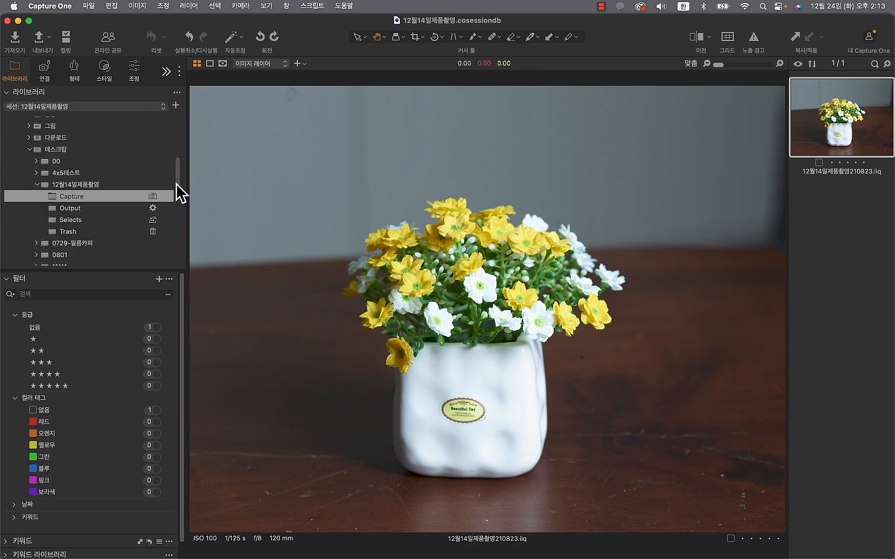
left_click(72, 186)
left_click(81, 195)
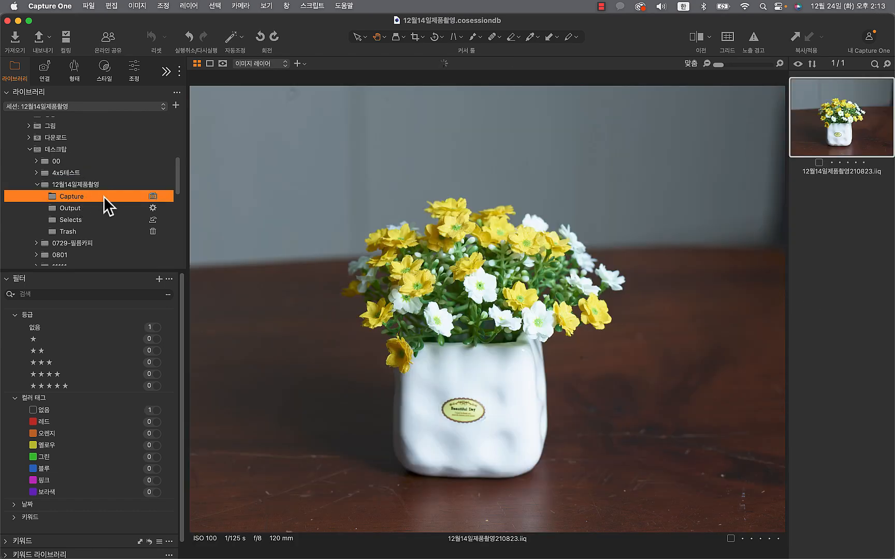
Step: Reveal the flowerpot photo's file in Finder, then return to Capture One and select the photo again
right_click(840, 136)
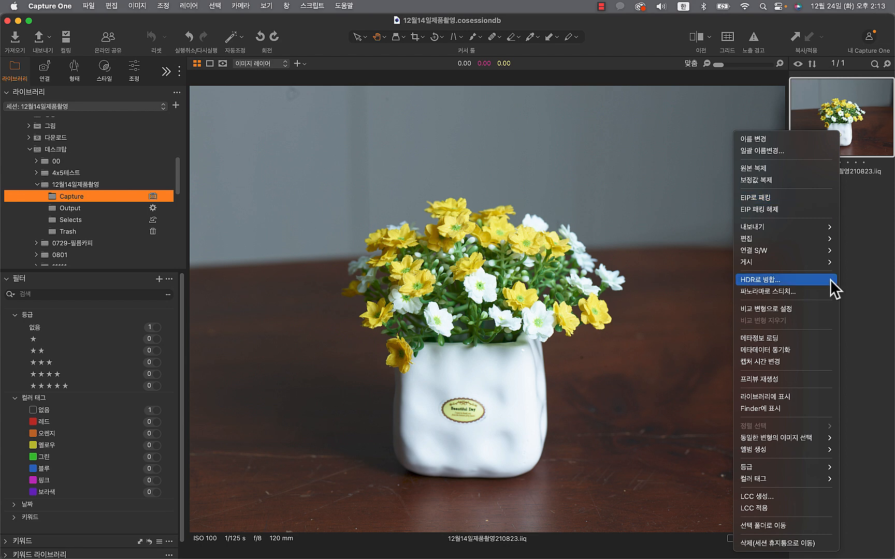
left_click(783, 408)
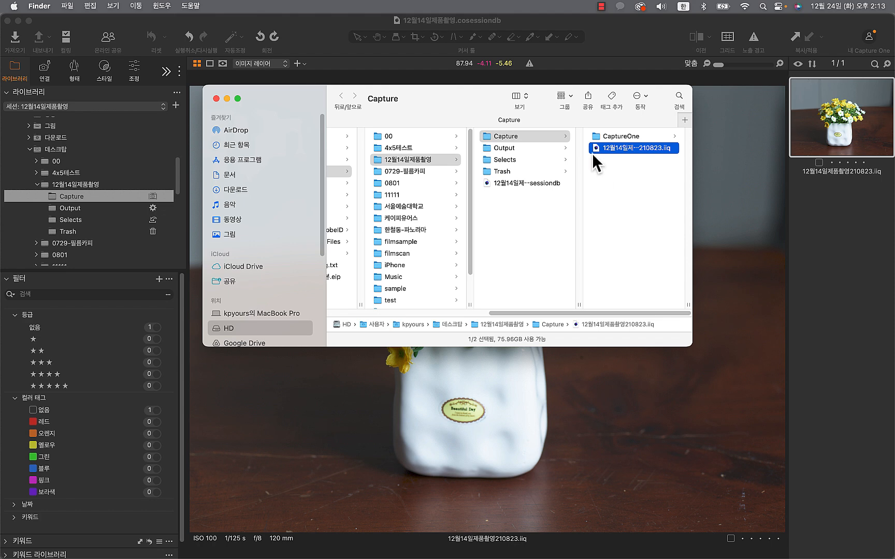
left_click_drag(467, 98, 505, 175)
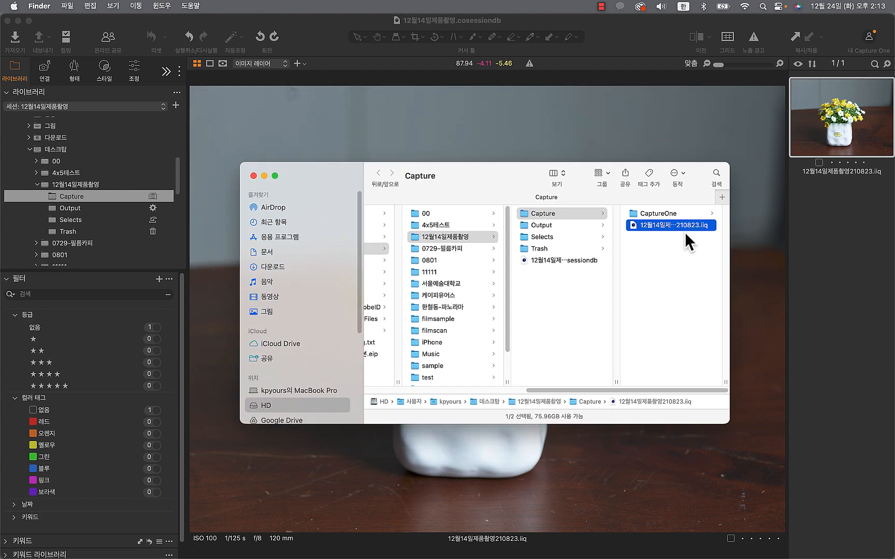
left_click(833, 228)
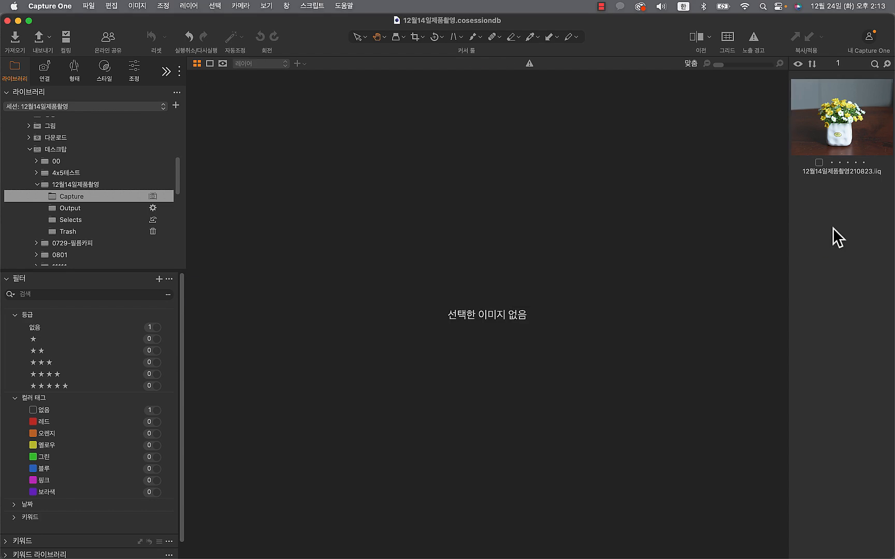
left_click(813, 142)
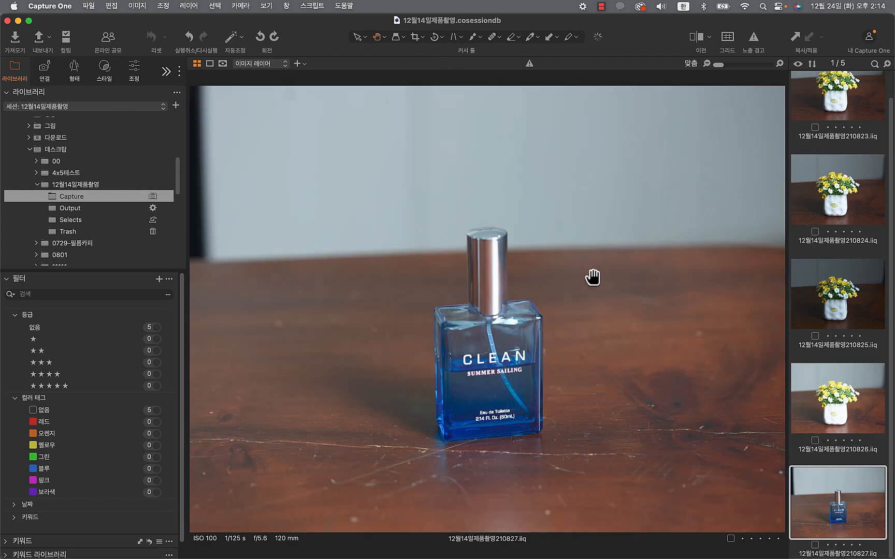
Step: Inspect the perfume bottle photo at 100% zoom, return to the fitted view and look through the captured thumbnails
left_click(503, 332)
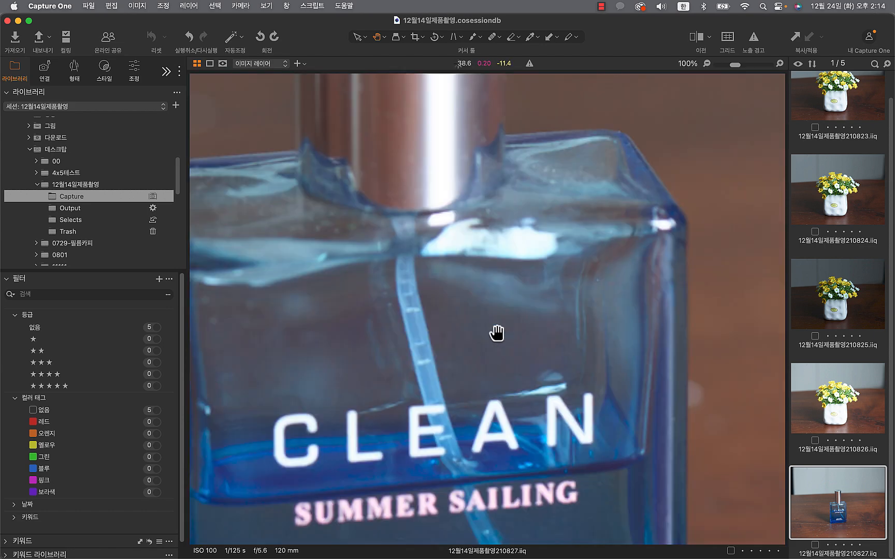
left_click(489, 334)
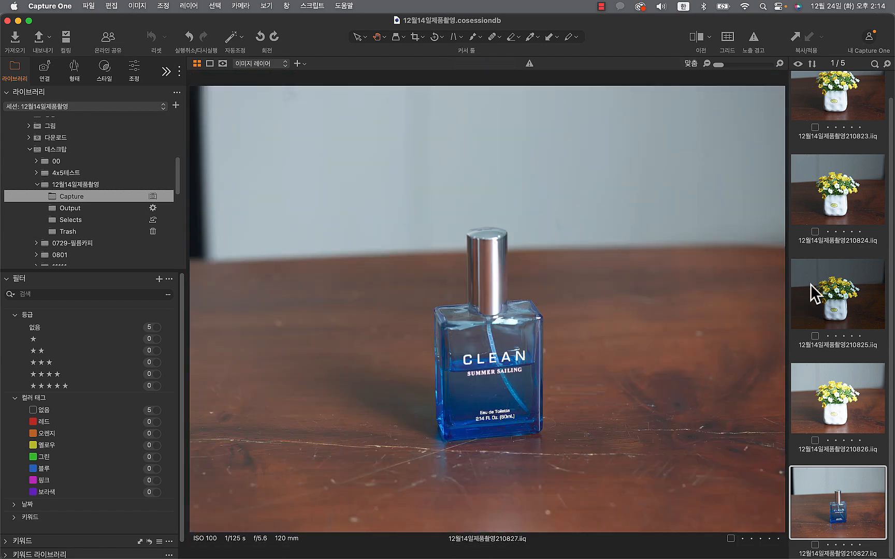
scroll(865, 290, "up", 1)
scroll(861, 280, "down", 1)
scroll(892, 130, "up", 1)
scroll(875, 145, "down", 1)
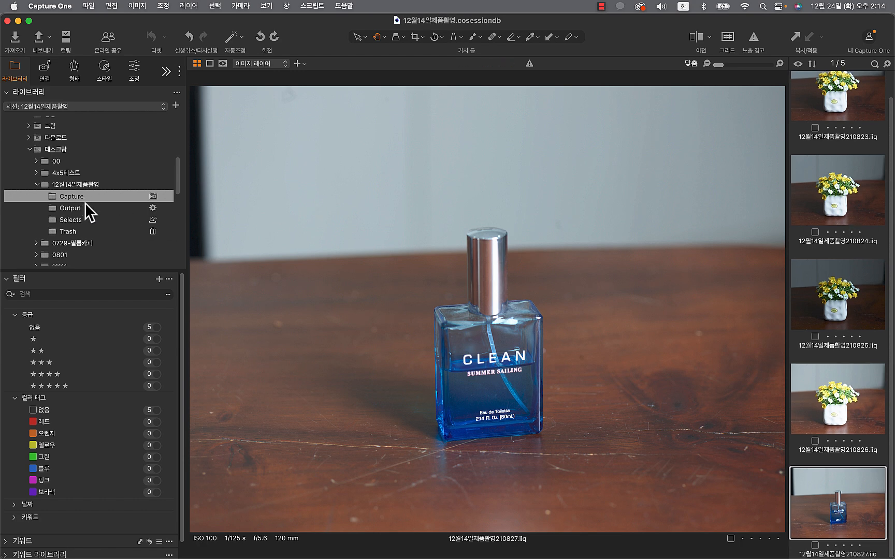
Step: Create a session album named 꽃
scroll(148, 150, "up", 5)
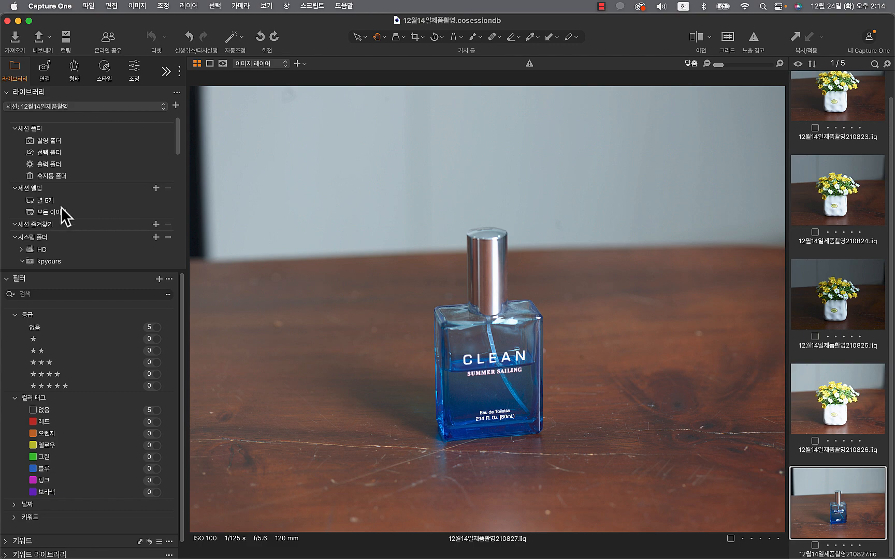
left_click(157, 188)
left_click(175, 194)
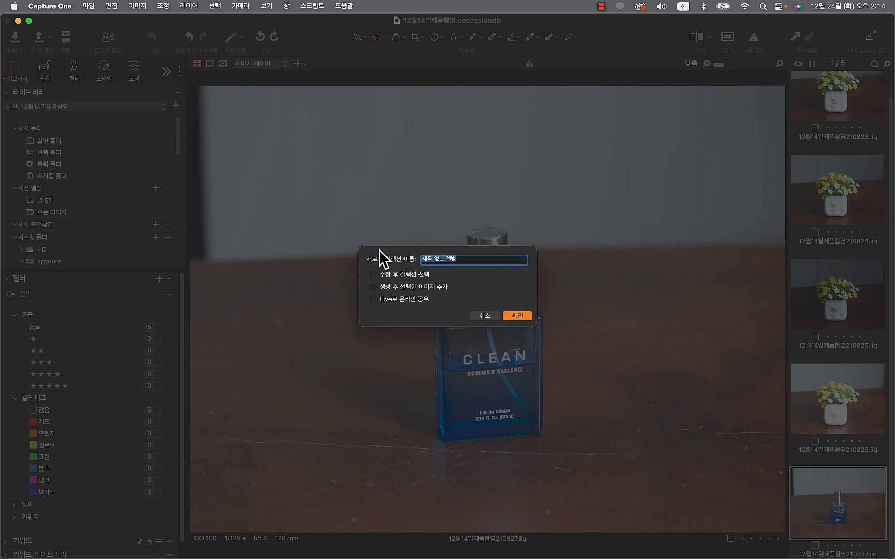
type("꽃")
key("Return")
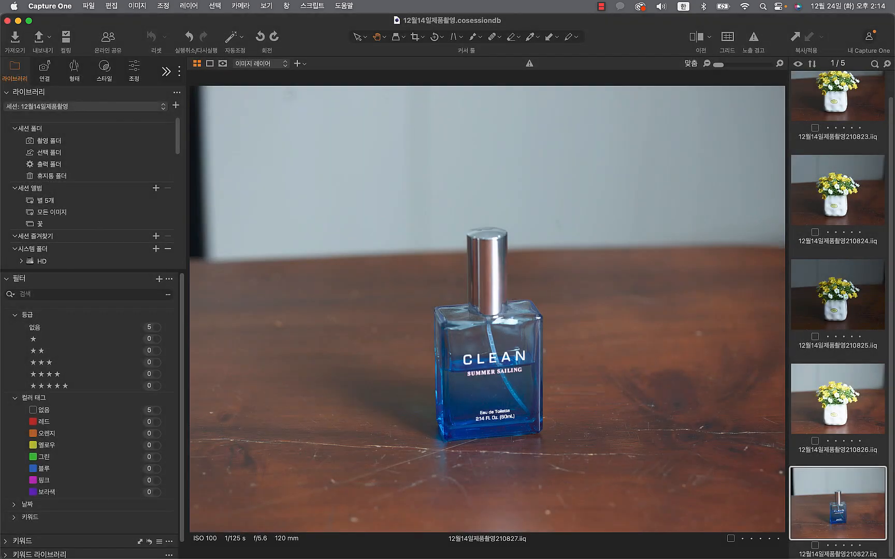
Step: Create a second session album named 향수
left_click(155, 189)
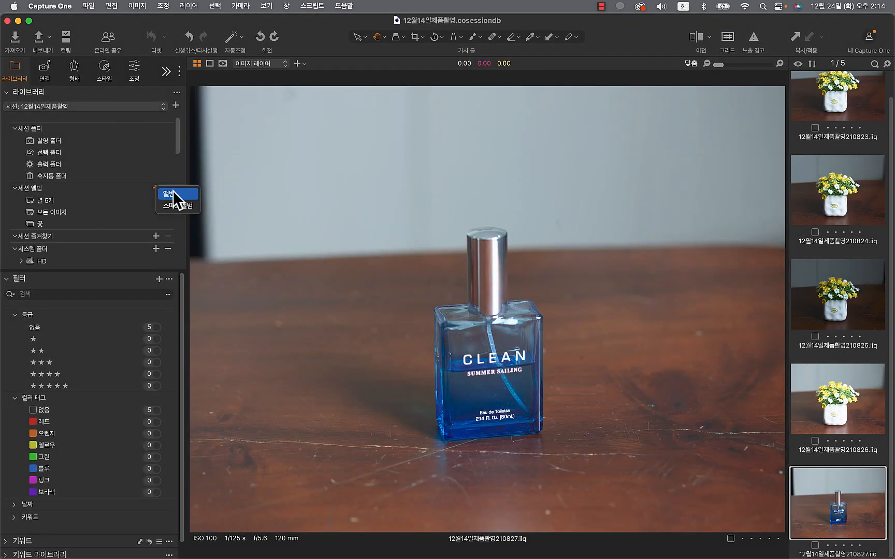
left_click(187, 193)
type("ㅎ")
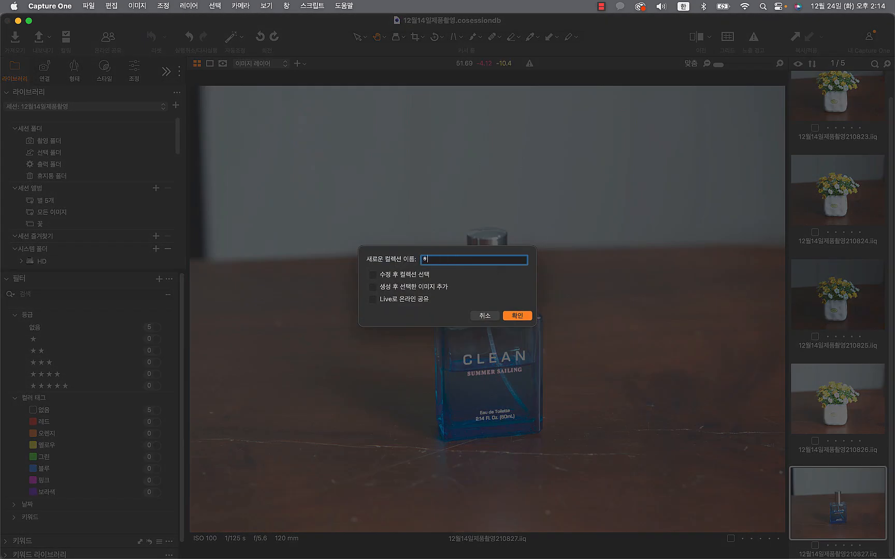
type("향수")
key("Return")
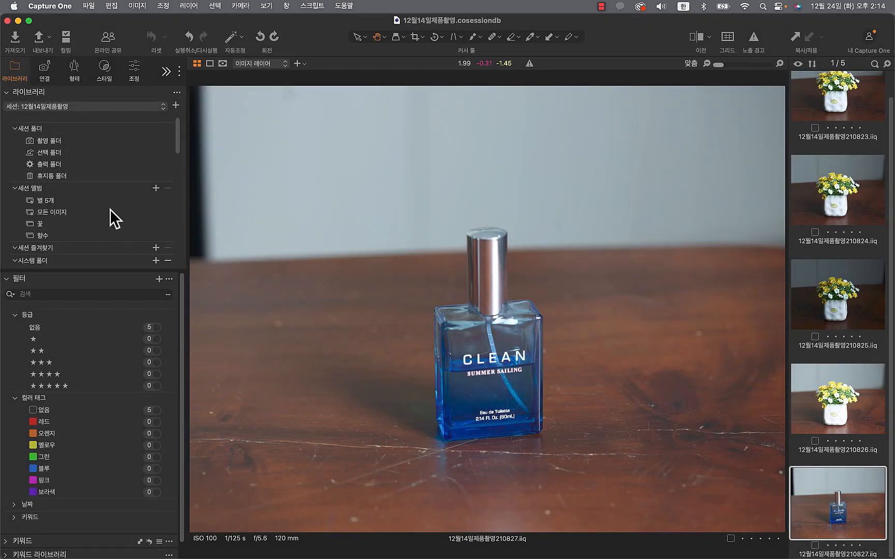
Step: Add the four flowerpot photos, 12월14일제품촬영210823 to 210826, from the capture folder to the 꽃 album and view them there
left_click(60, 224)
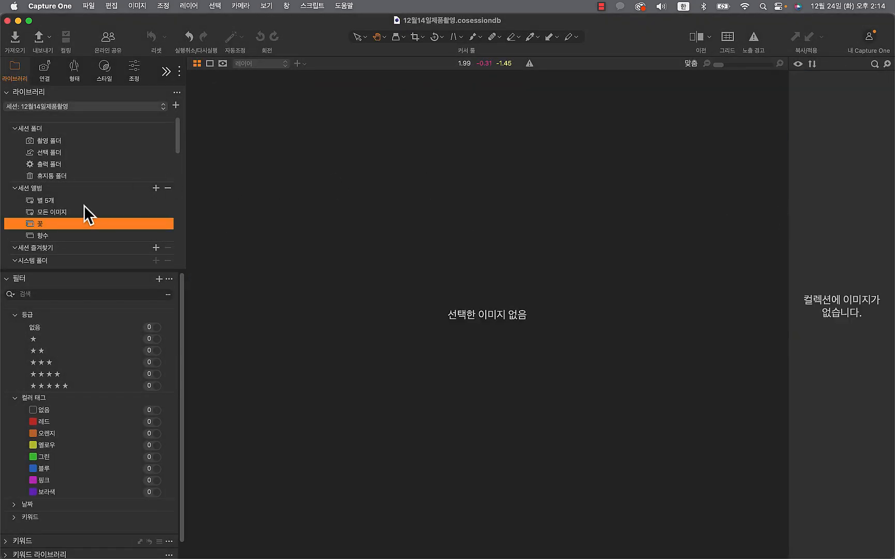
left_click(53, 139)
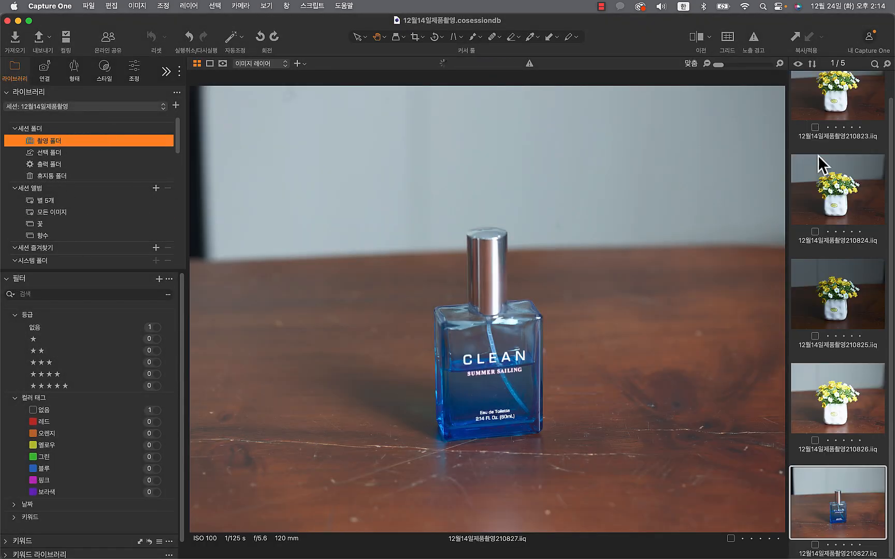
left_click(844, 109)
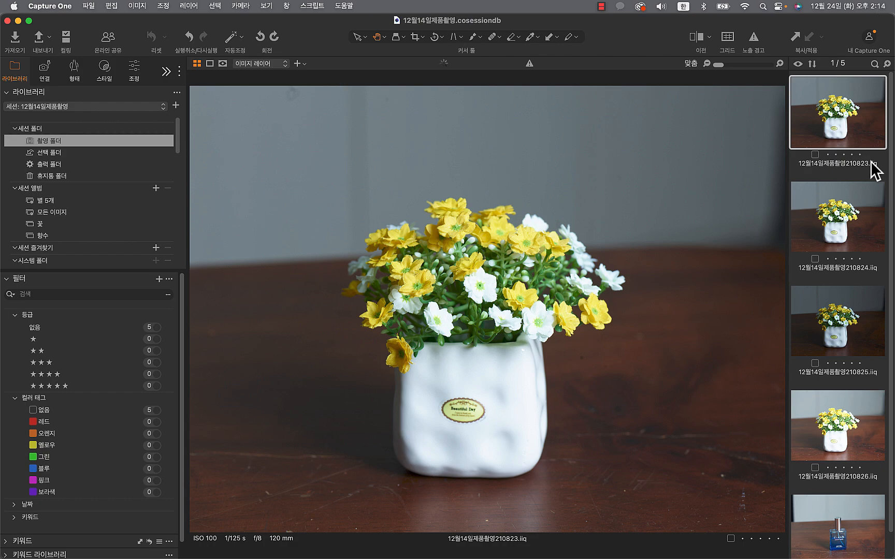
left_click(843, 425, "shift")
left_click_drag(813, 391, 55, 223)
left_click(55, 223)
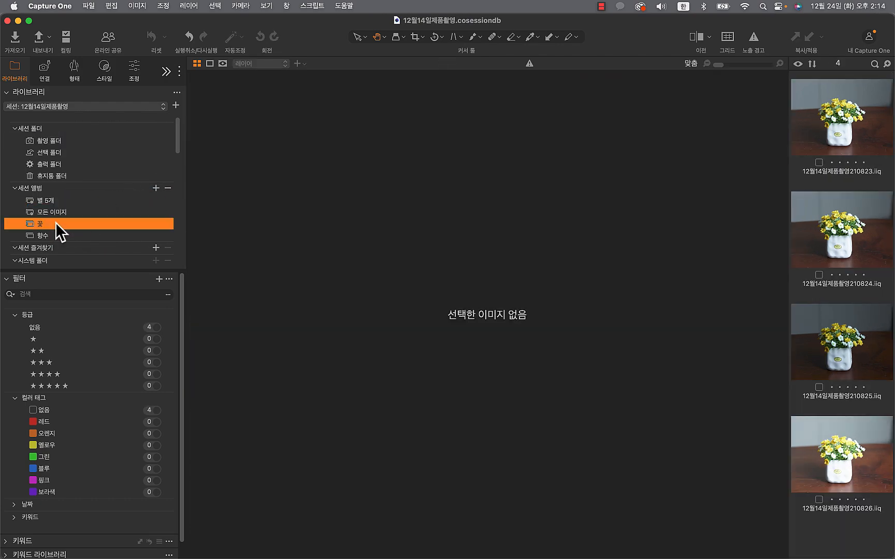
left_click(871, 122)
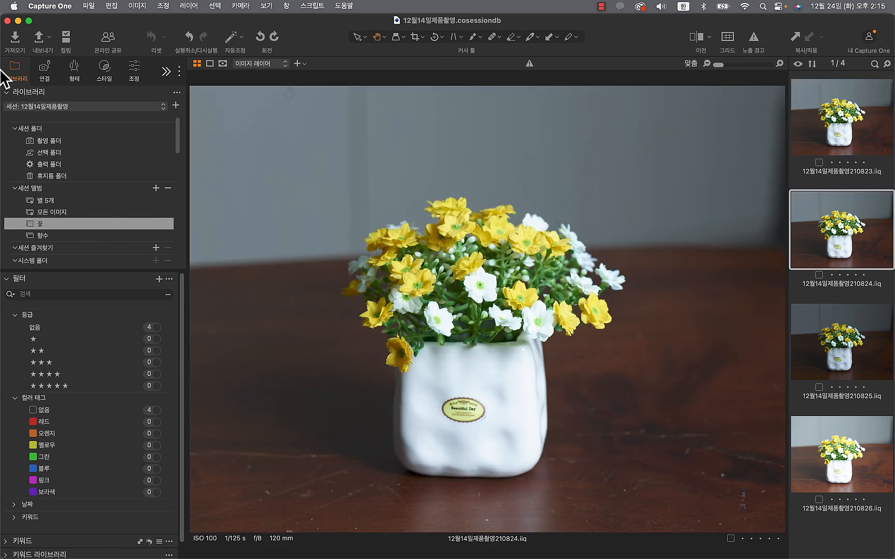
Step: Add the perfume photo 12월14일제품촬영210827 from the capture folder to the 향수 album and view it there
left_click(101, 143)
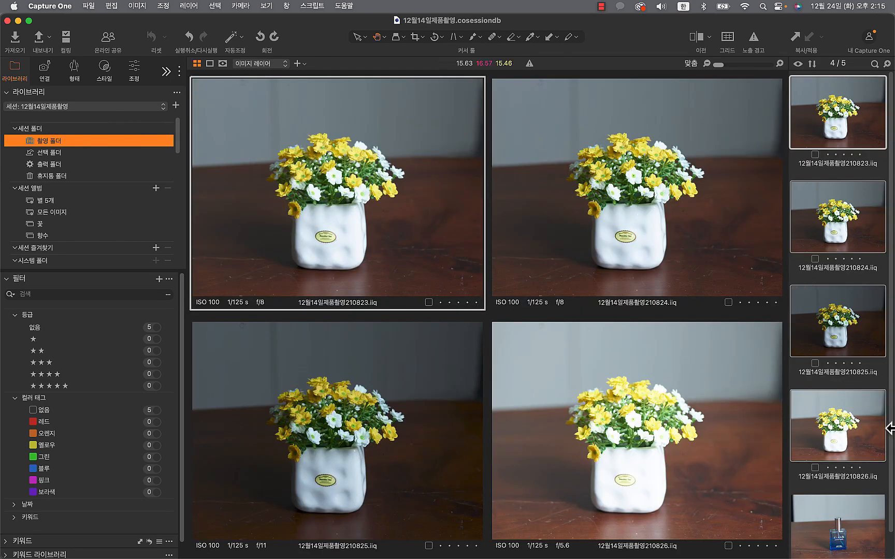
scroll(860, 481, "down", 1)
left_click(851, 505)
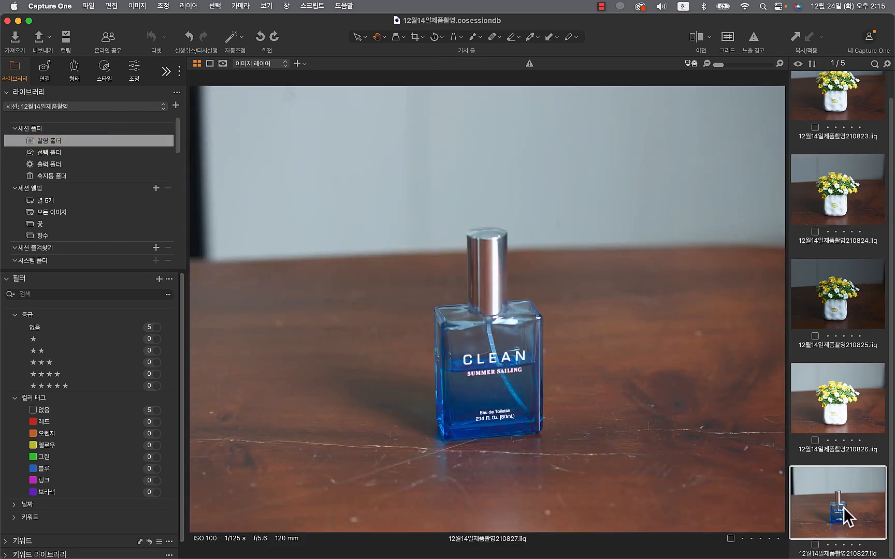
left_click_drag(847, 510, 90, 237)
left_click(51, 235)
left_click(864, 135)
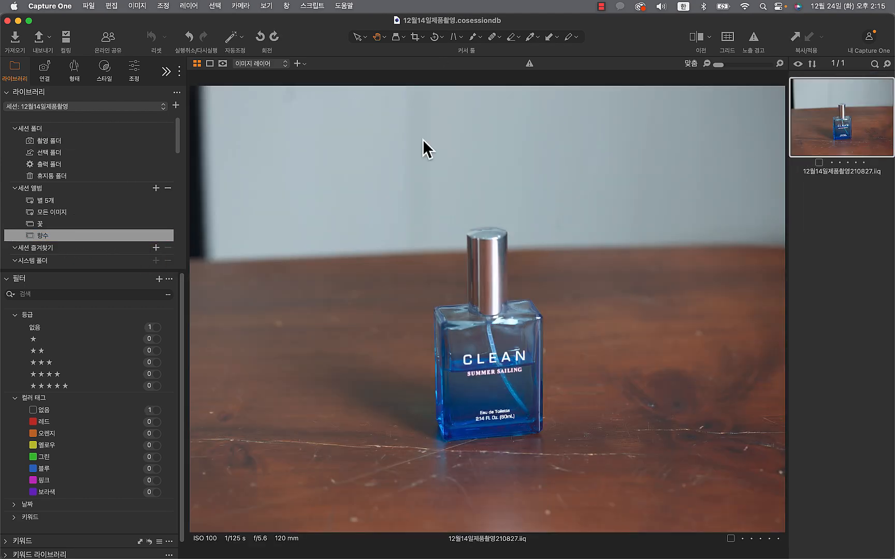
Step: Return to the capture folder and look through its flowerpot photos
left_click(45, 142)
left_click(854, 106)
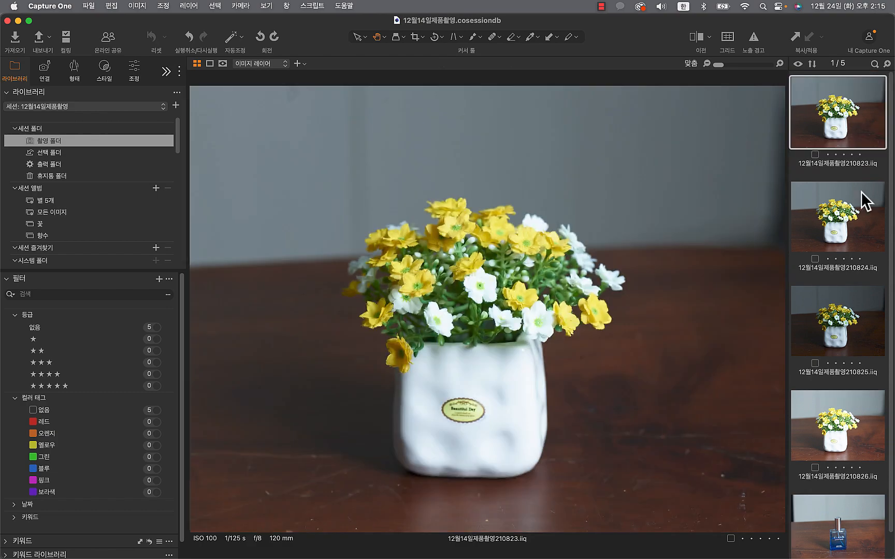
left_click(845, 440)
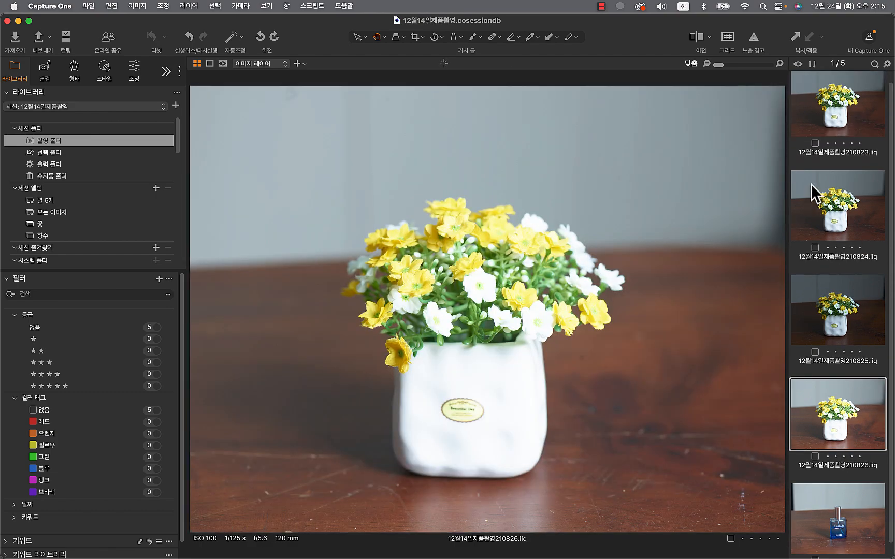
left_click(844, 130)
left_click(860, 211)
left_click(863, 339)
left_click(857, 428)
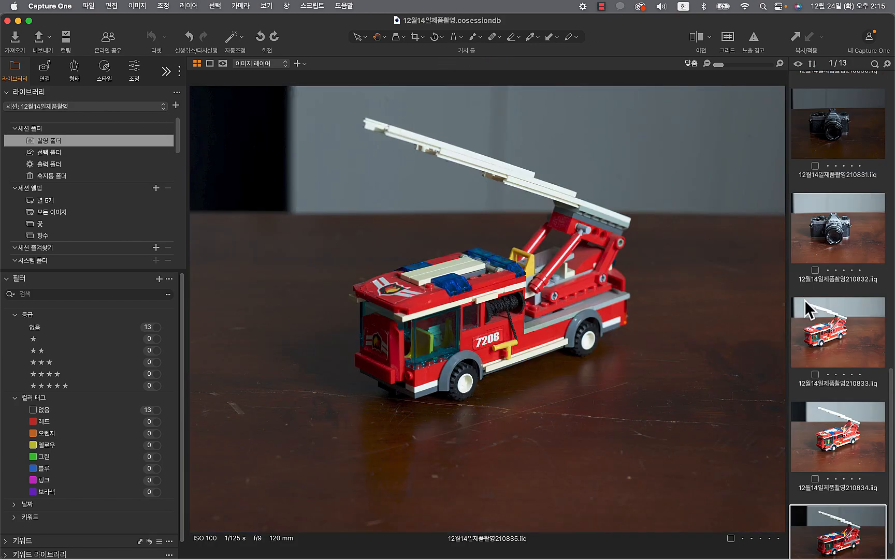
Step: Look through the newly captured camera and toy fire truck photos in the capture folder
scroll(804, 300, "up", 3)
left_click(806, 231)
scroll(844, 299, "down", 2)
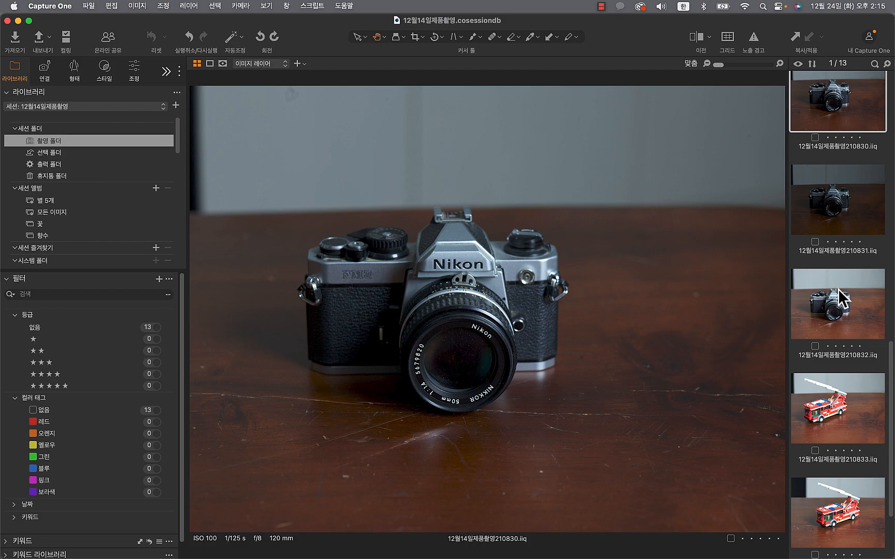
left_click(855, 412)
scroll(849, 398, "up", 1)
scroll(843, 310, "up", 3)
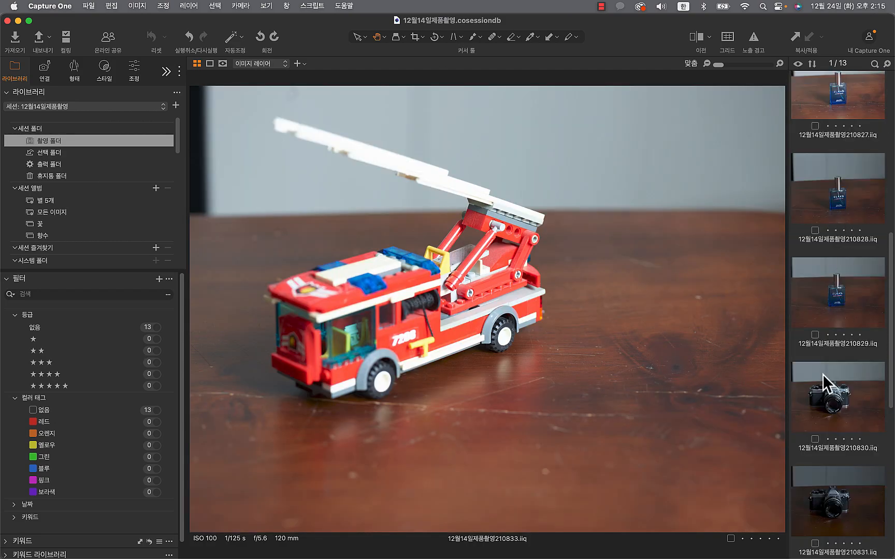
left_click(847, 414)
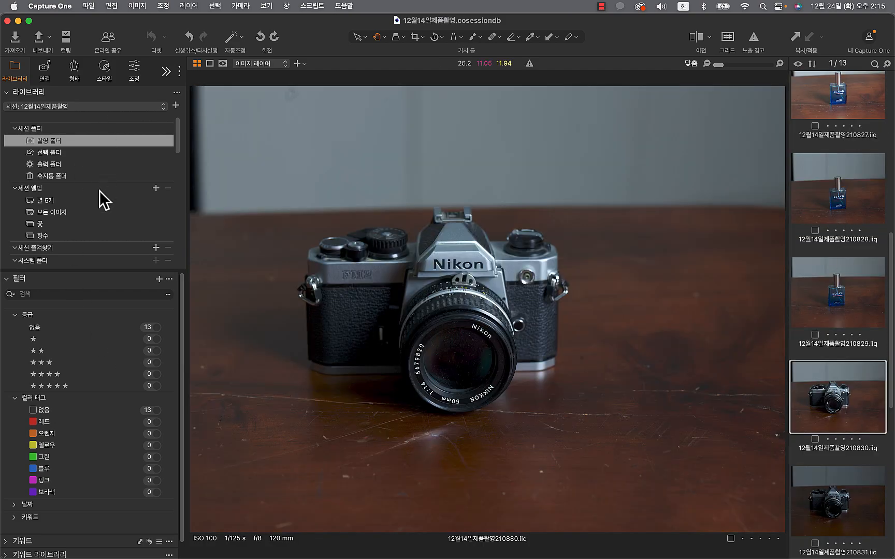
Step: Create a session album named 카메라
left_click(155, 188)
left_click(165, 193)
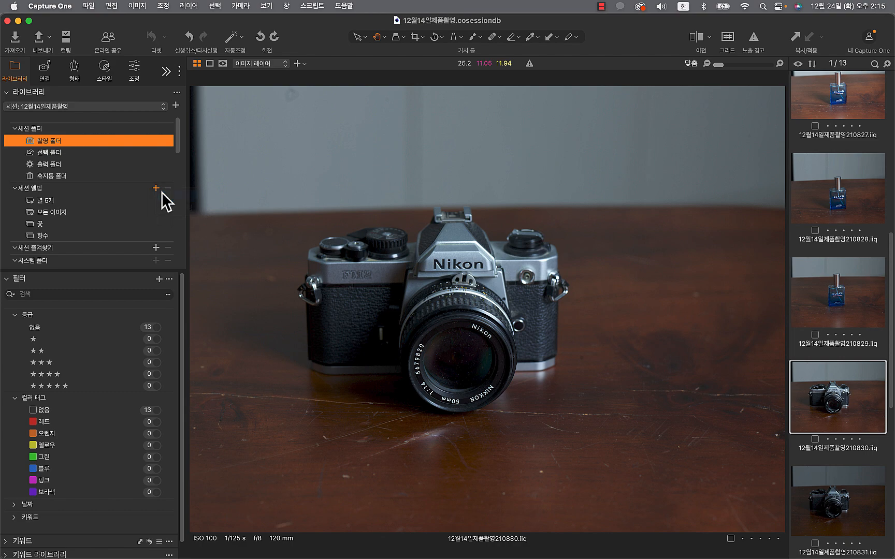
type("ㅋㅏ메라")
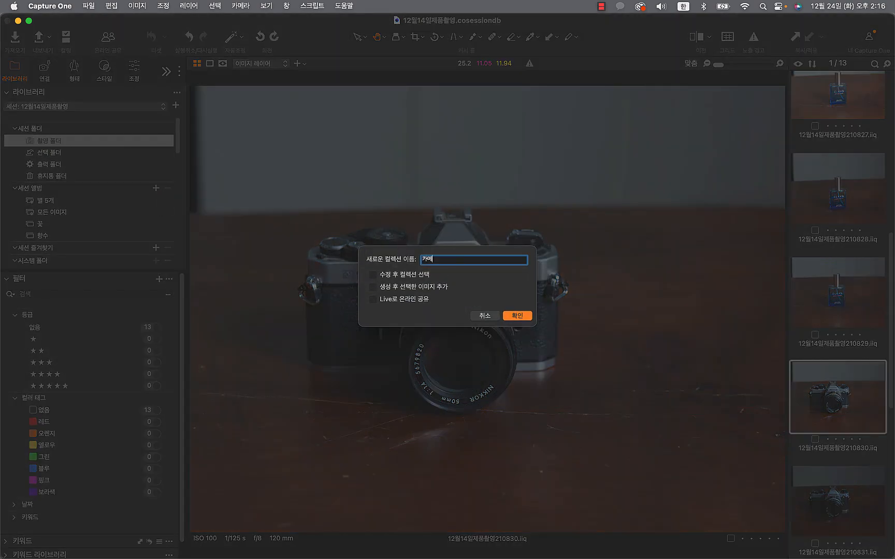
key("Return")
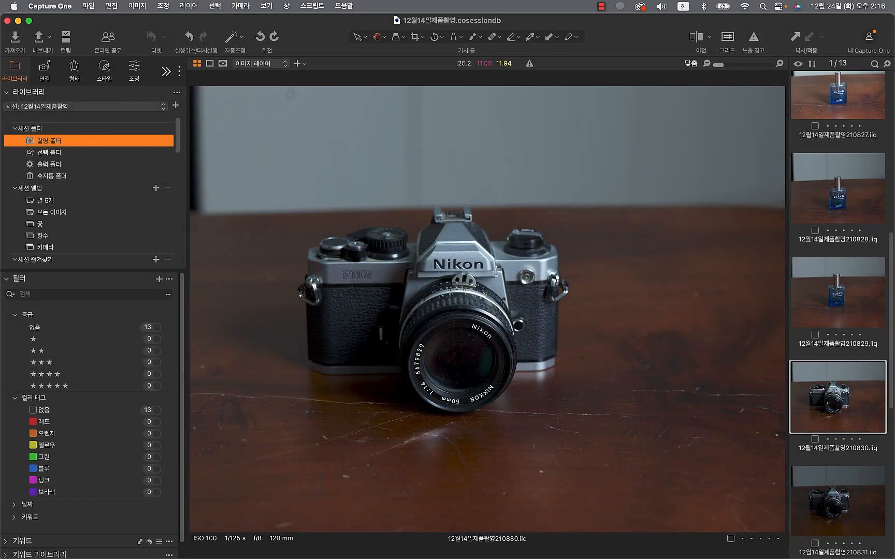
Step: Create another session album named 장난감
left_click(156, 188)
left_click(168, 196)
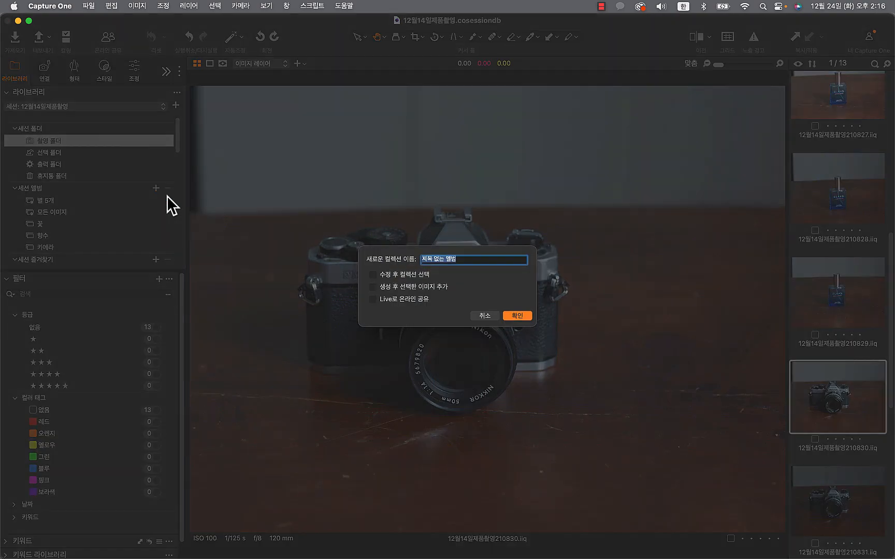
type("장난개")
key("Return")
Step: Add the three camera photos, 12월14일제품촬영210830 to 210832, to the 카메라 album
scroll(854, 337, "down", 2)
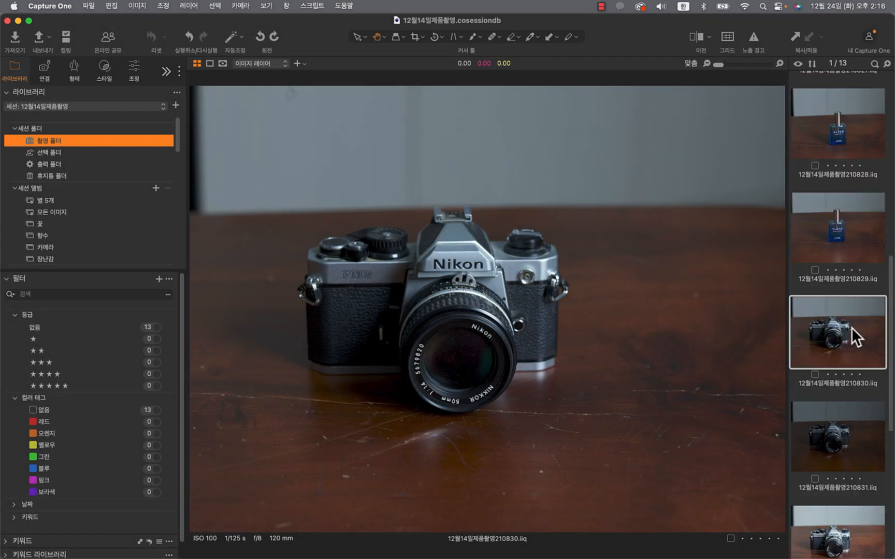
scroll(855, 342, "down", 3)
left_click(844, 393, "shift")
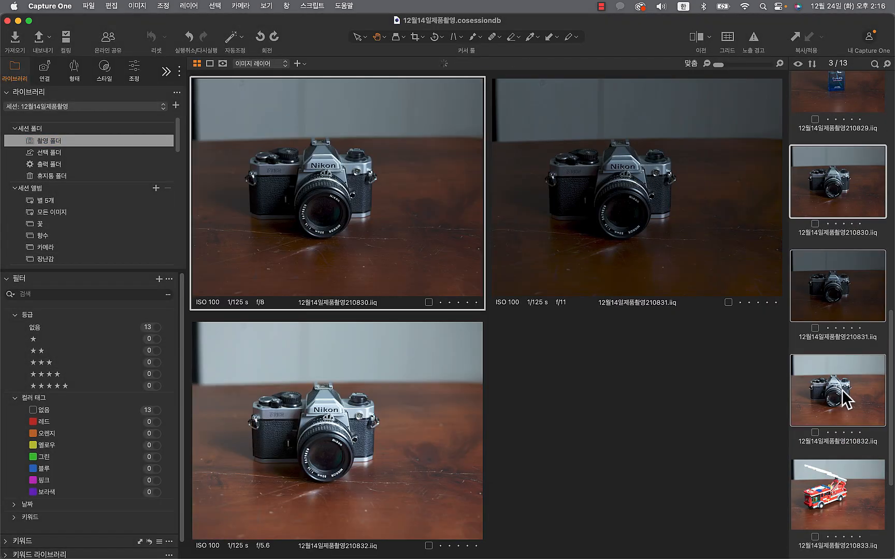
left_click_drag(843, 393, 82, 249)
Step: Add the three fire truck photos, 12월14일제품촬영210833 to 210835, to the 장난감 album
scroll(859, 430, "down", 3)
left_click(842, 308)
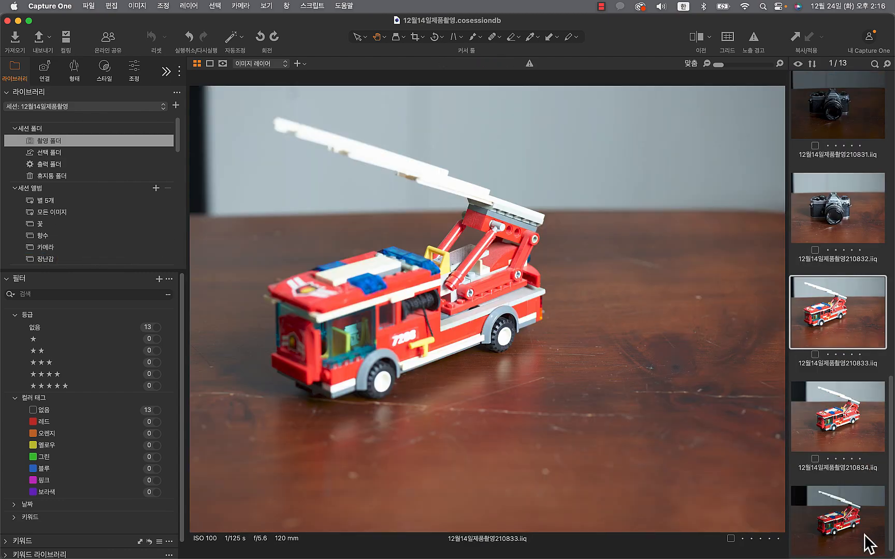
left_click(847, 539, "shift")
left_click_drag(847, 539, 48, 226)
Step: Show the 모든 이미지 album and widen the thumbnail browser to three columns
left_click(54, 209)
left_click(63, 198)
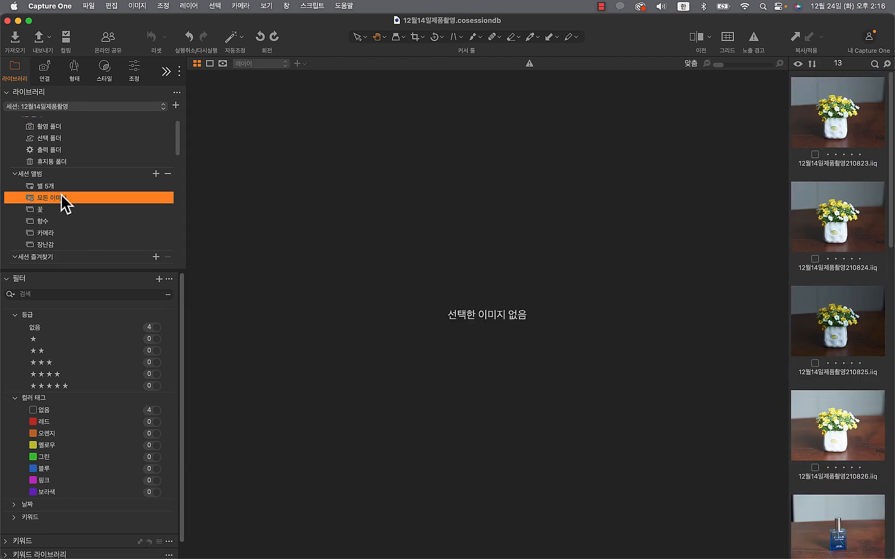
left_click_drag(785, 170, 619, 170)
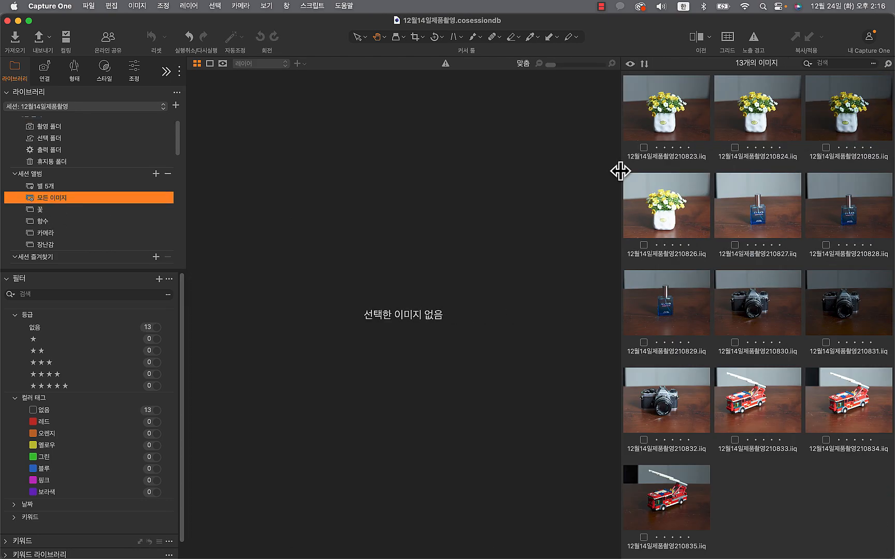
Step: Compare the capture folder's photos with the contents of the 꽃 and 향수 albums
left_click(63, 129)
left_click(830, 499)
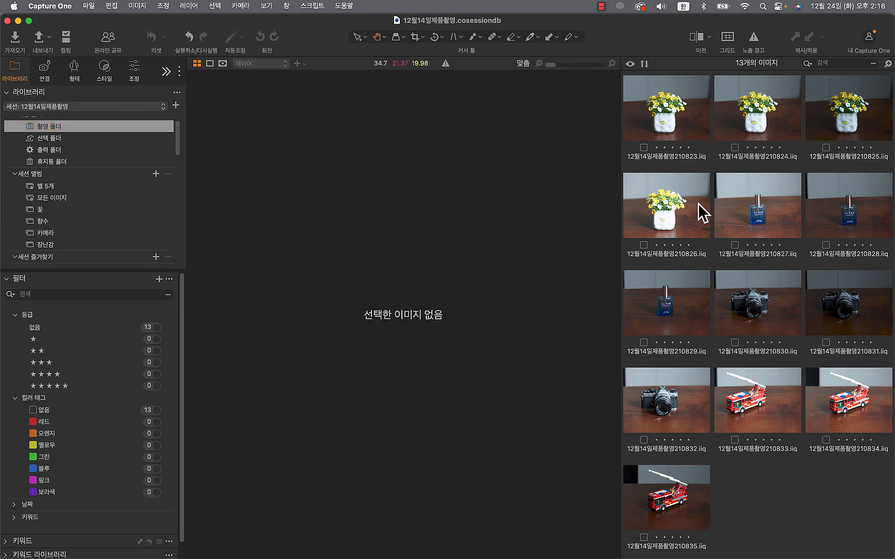
left_click(685, 119)
left_click(54, 210)
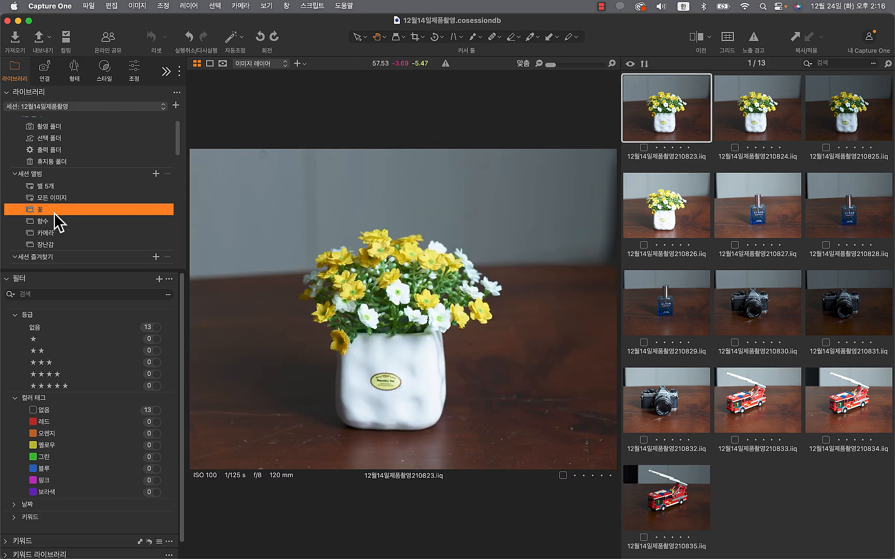
left_click(56, 222)
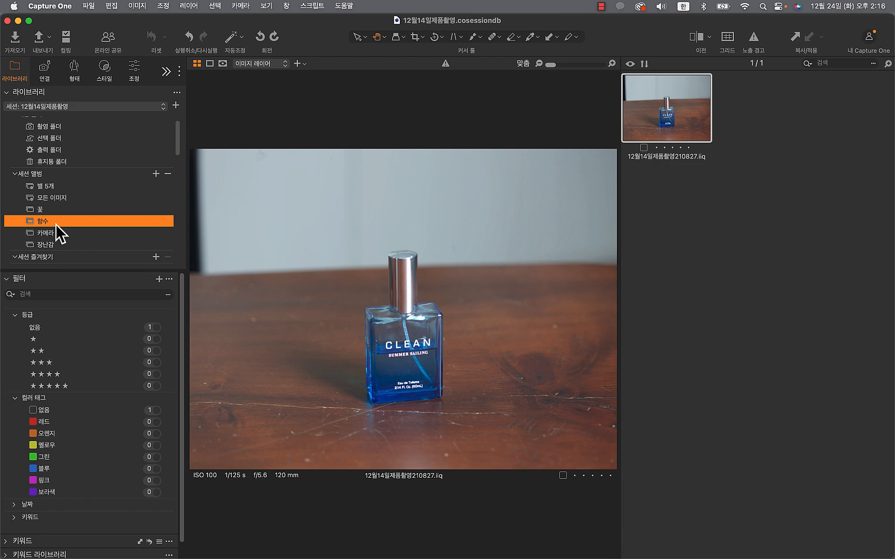
Step: Add the perfume photos 12월14일제품촬영210827 to 210829 from the capture folder to the 향수 album and view them there
left_click(66, 125)
left_click(773, 205)
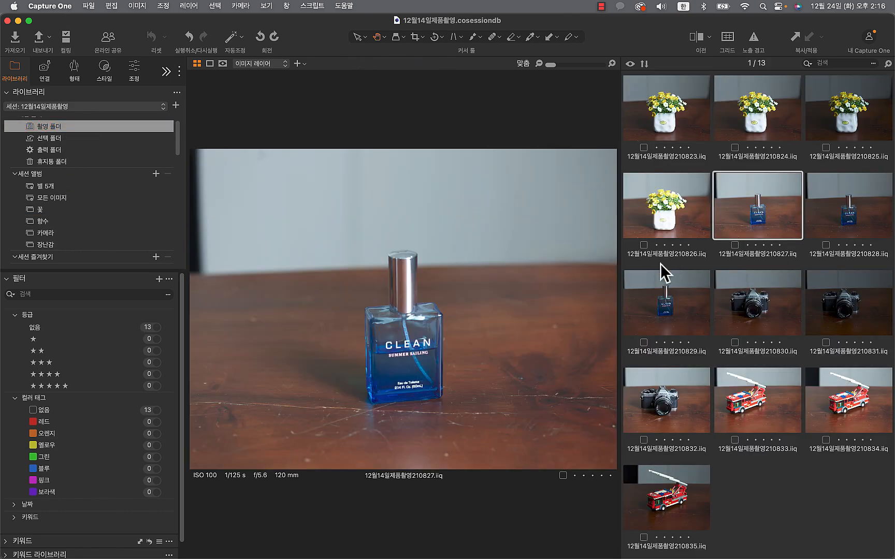
left_click(641, 292, "shift")
left_click_drag(665, 307, 81, 216)
left_click(80, 217)
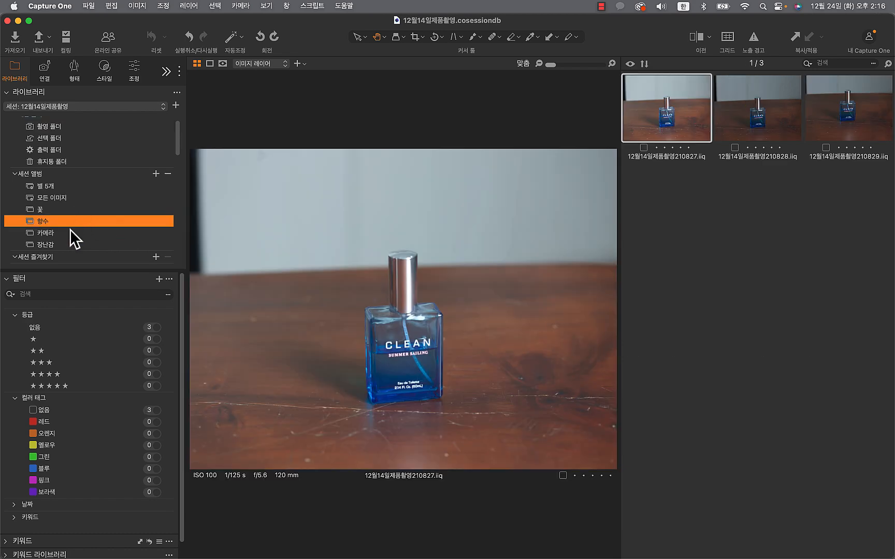
Step: Check the contents of the 카메라 and 장난감 albums, then show the 모든 이미지 album
left_click(69, 232)
left_click(60, 245)
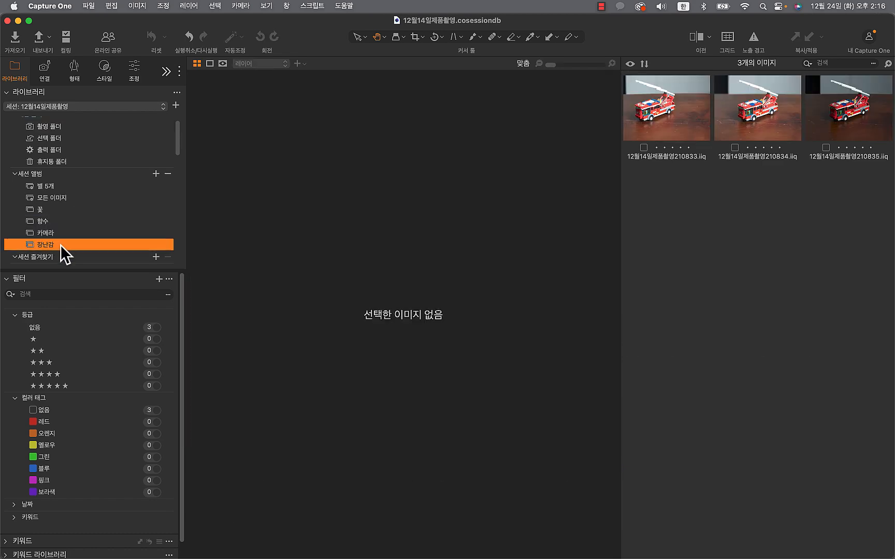
left_click(58, 198)
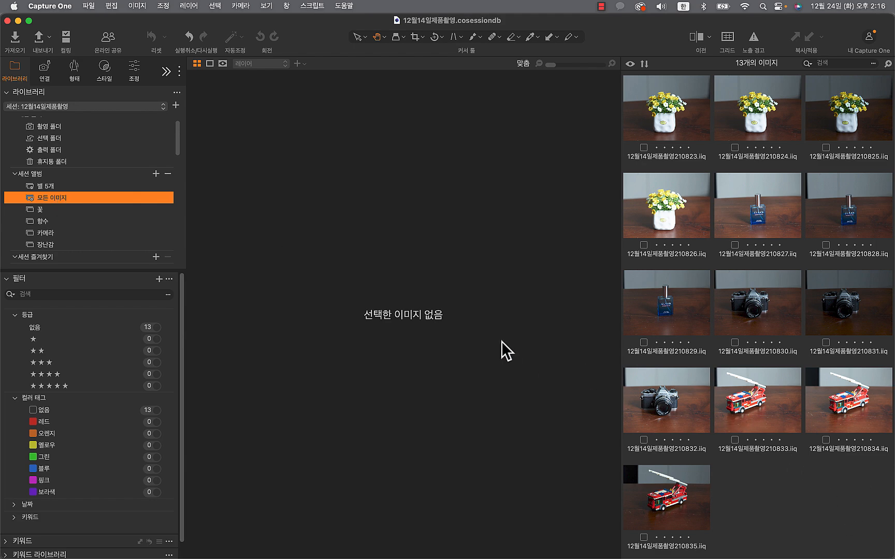
Step: Reveal the fire truck photo 12월14일제품촬영210834 in Finder and adjust the window and column widths to show full file names
left_click(844, 412)
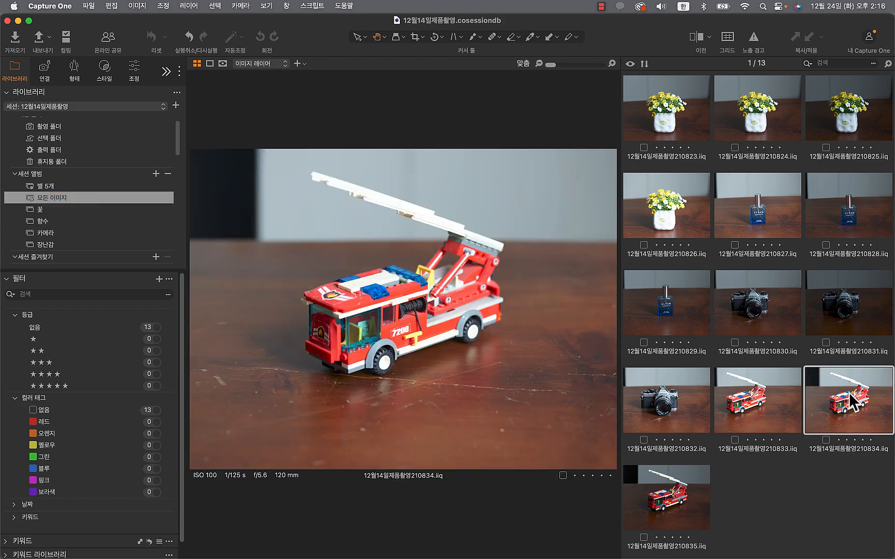
right_click(847, 390)
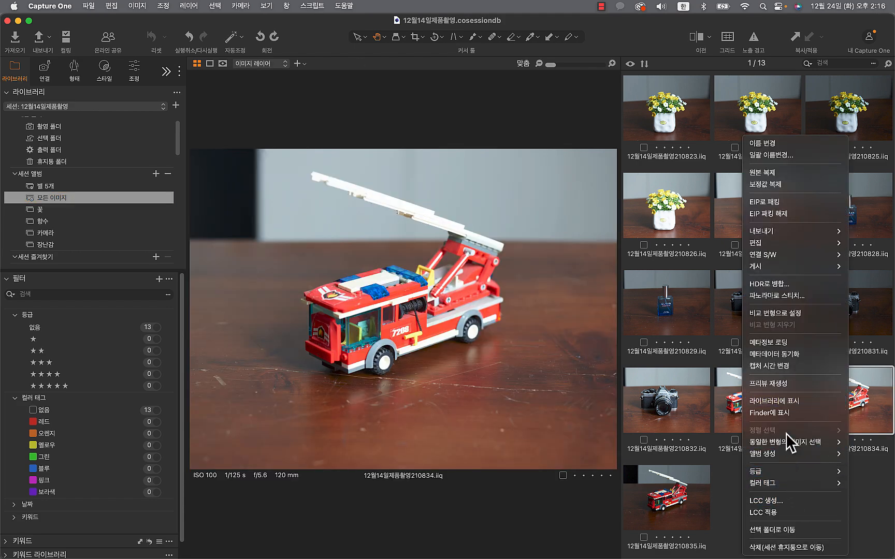
left_click(785, 413)
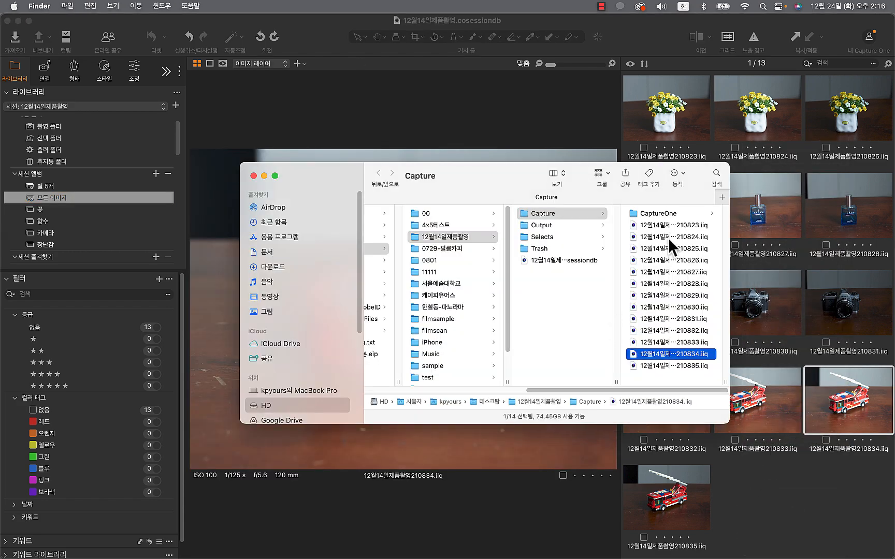
left_click_drag(730, 228, 814, 238)
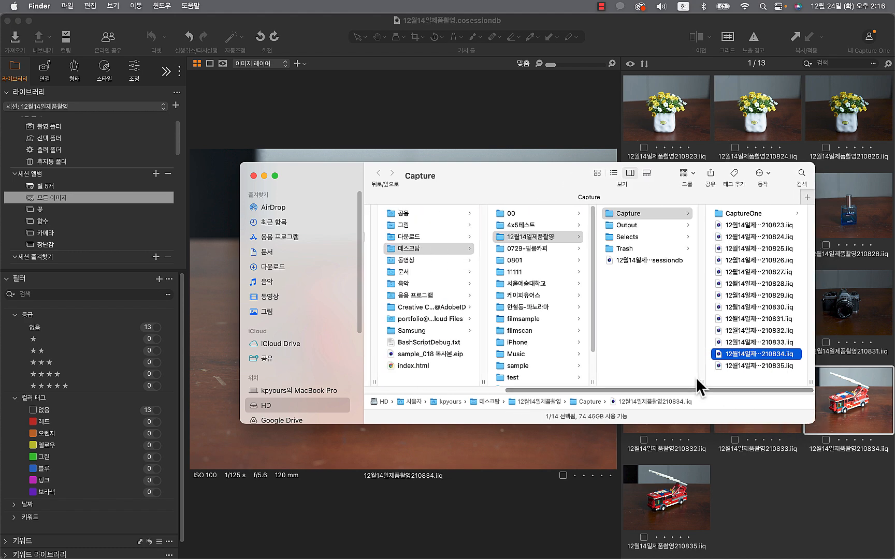
left_click_drag(700, 381, 617, 370)
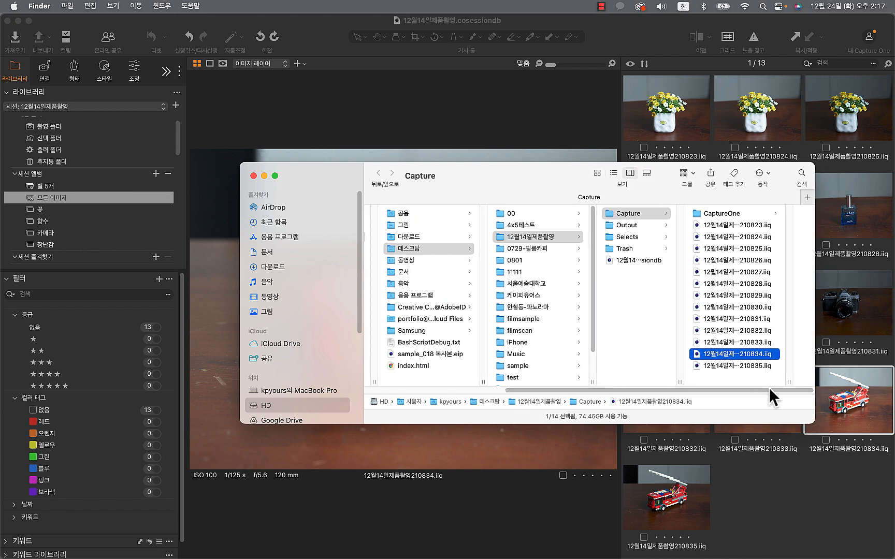
left_click_drag(814, 378, 847, 371)
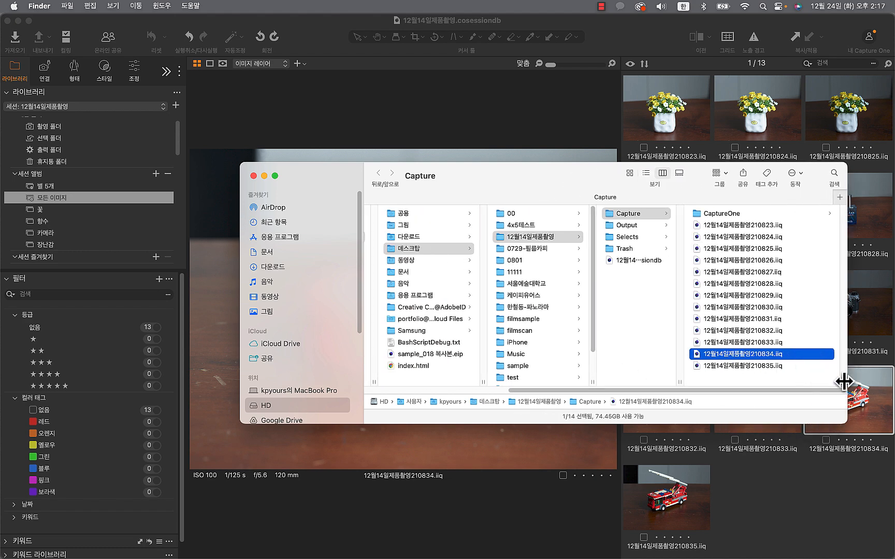
Step: View the Capture folder's files as icons, return to column view and move the Finder window clear of the thumbnails
left_click(628, 173)
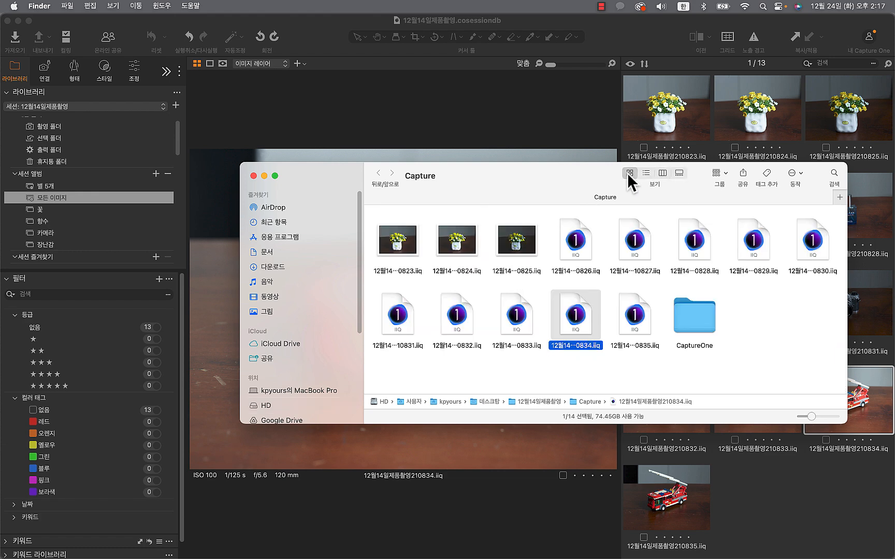
left_click(510, 276)
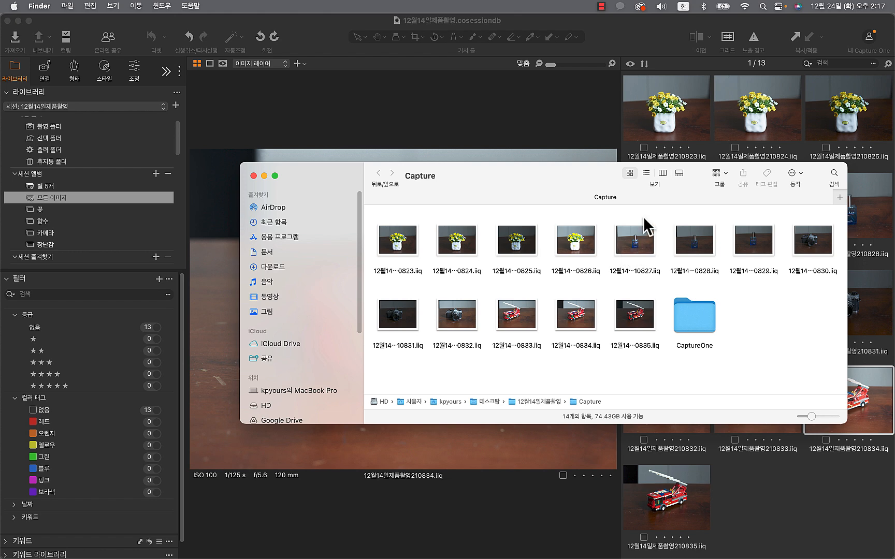
left_click(662, 173)
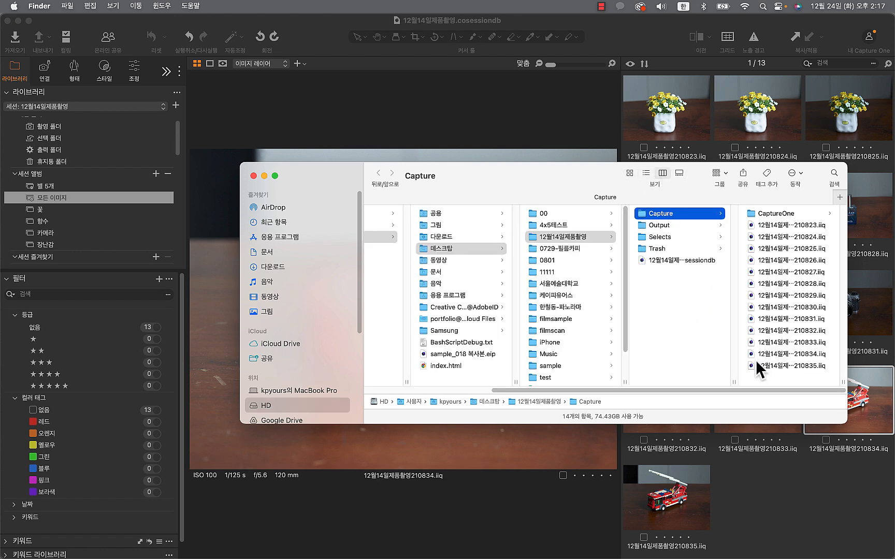
left_click_drag(641, 165, 460, 138)
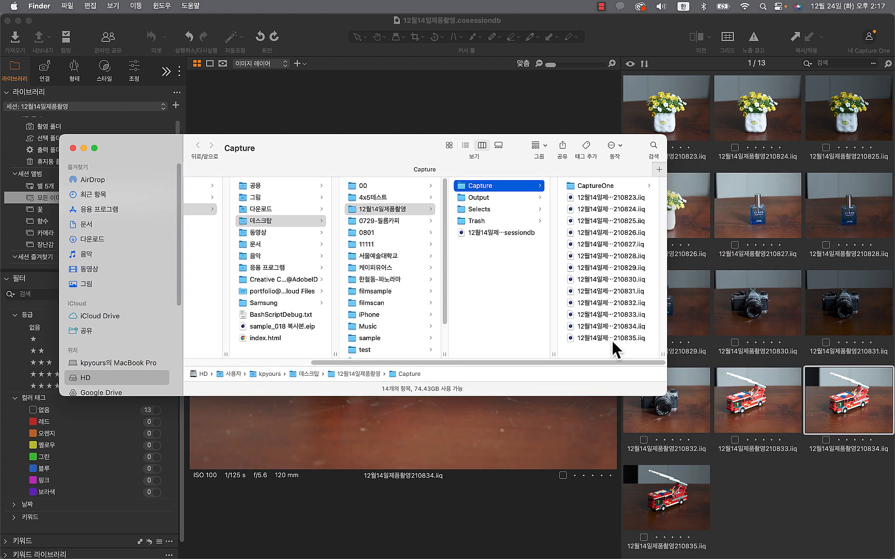
Step: Widen the Finder window to show the full capture file names, look through the files, and return to Capture One
left_click_drag(664, 353, 824, 353)
left_click(612, 208)
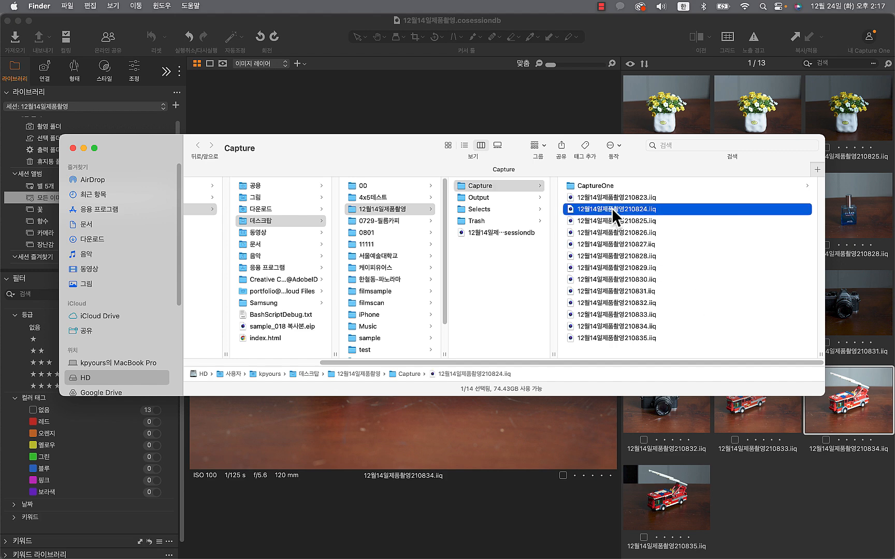
left_click(614, 233)
left_click(617, 268)
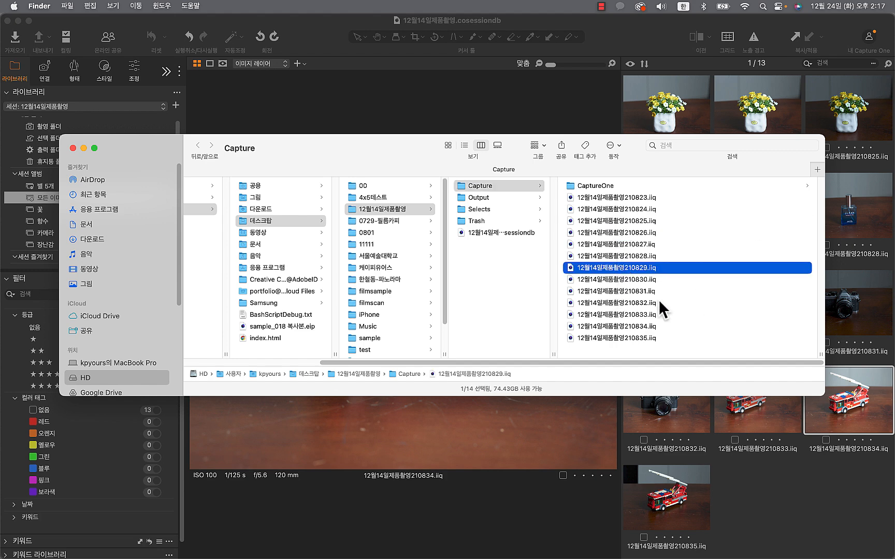
left_click(789, 499)
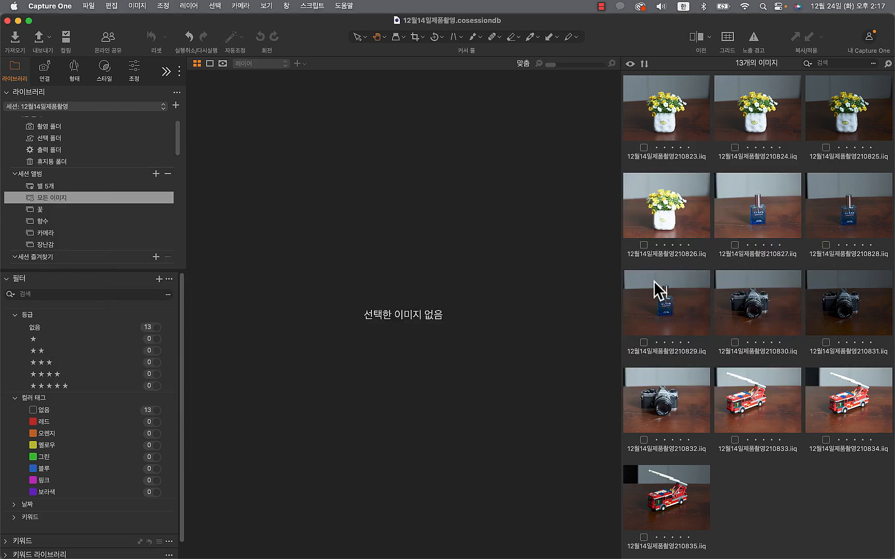
Step: Select all photos in the 꽃 album and set up a batch rename with the job name 꽃-
left_click(75, 210)
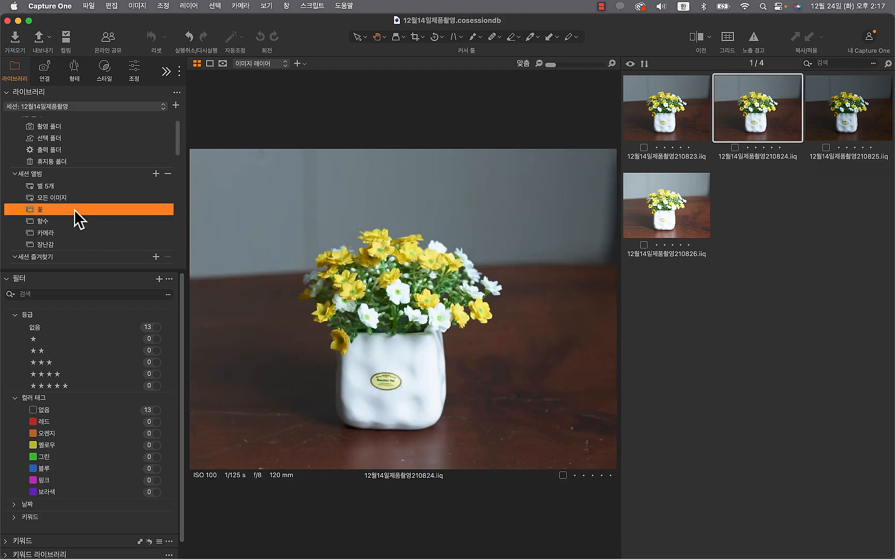
left_click(680, 113)
key("super+a")
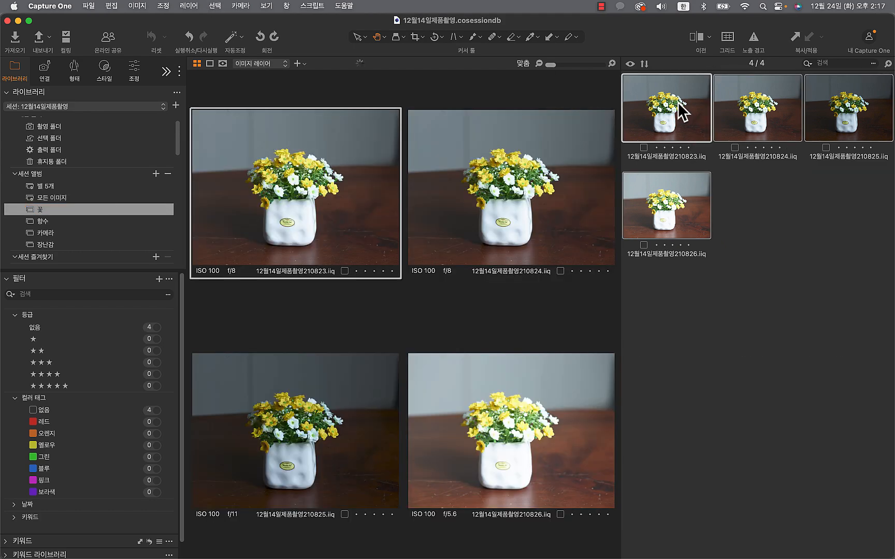
right_click(678, 102)
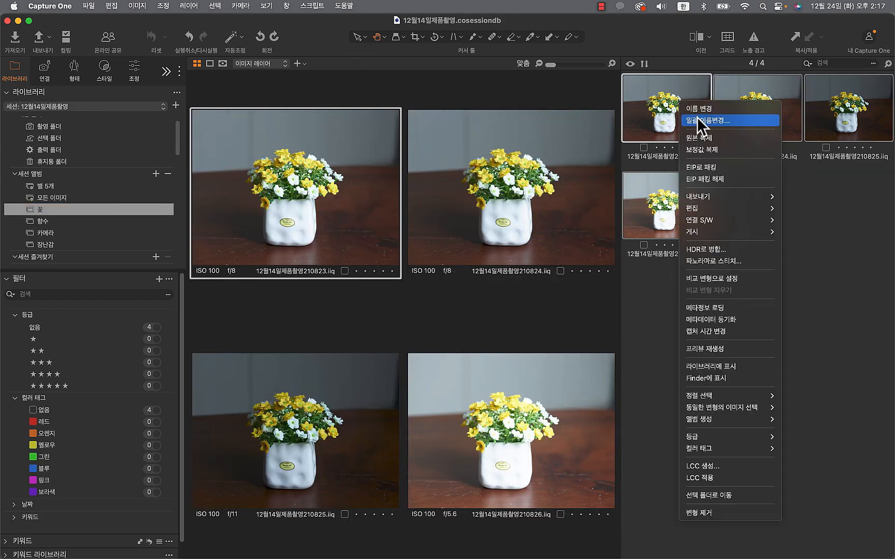
left_click(697, 119)
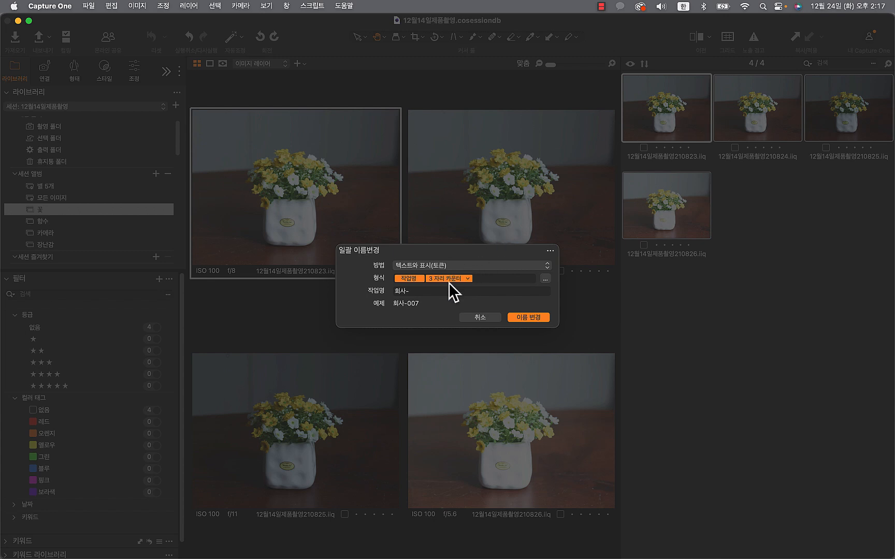
key("Tab")
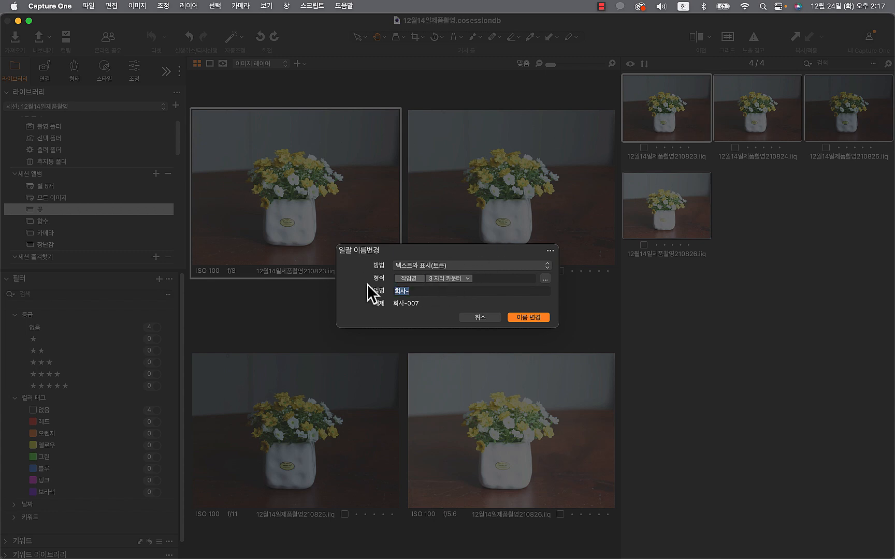
type("꽃-")
Step: Reset the rename counter and apply the batch rename to the flower photos, continuing past the RAW/JPEG pairing warning
left_click(549, 250)
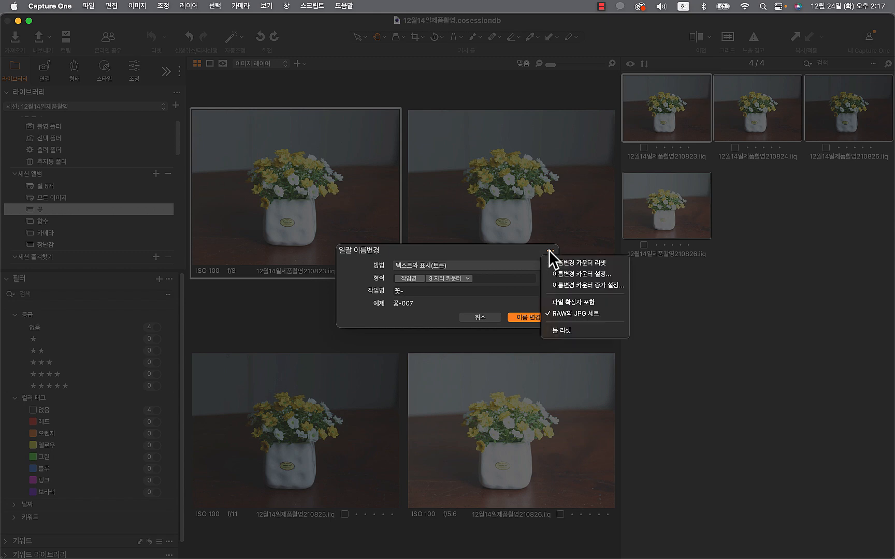
left_click(587, 263)
left_click(550, 251)
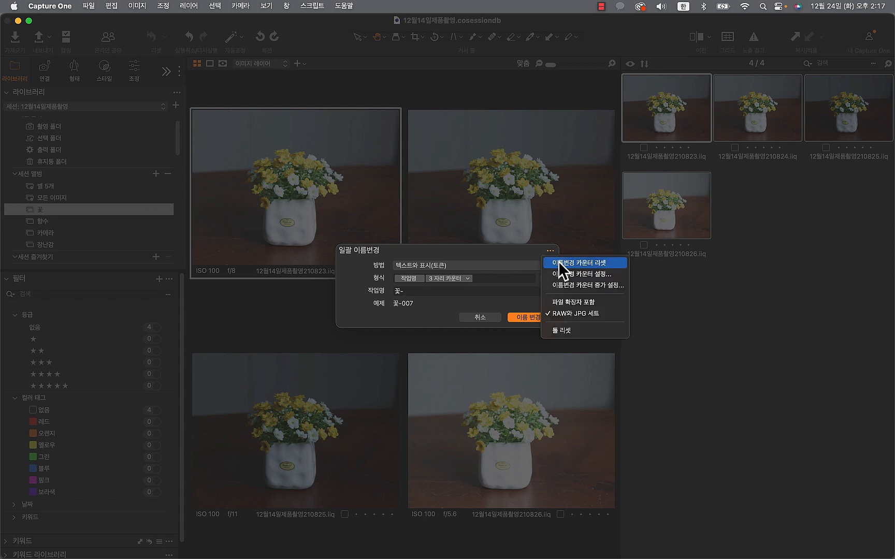
left_click(559, 261)
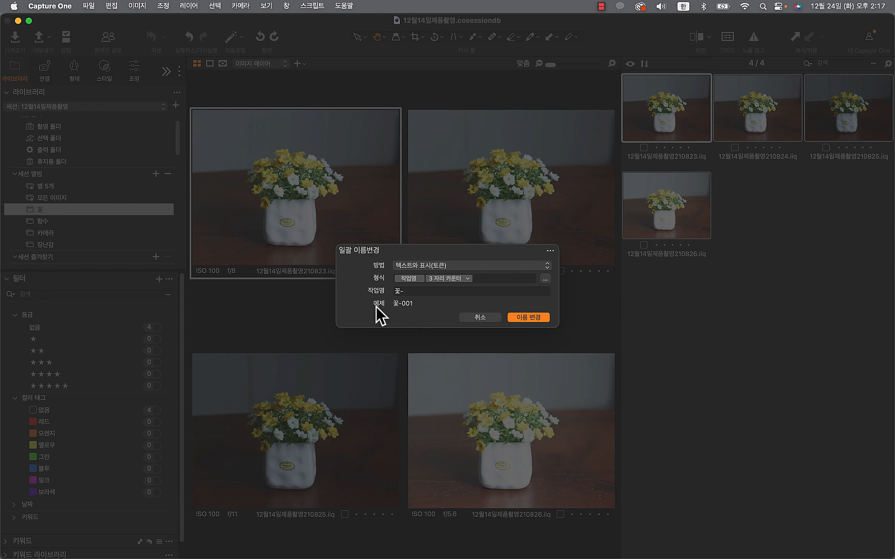
left_click(519, 316)
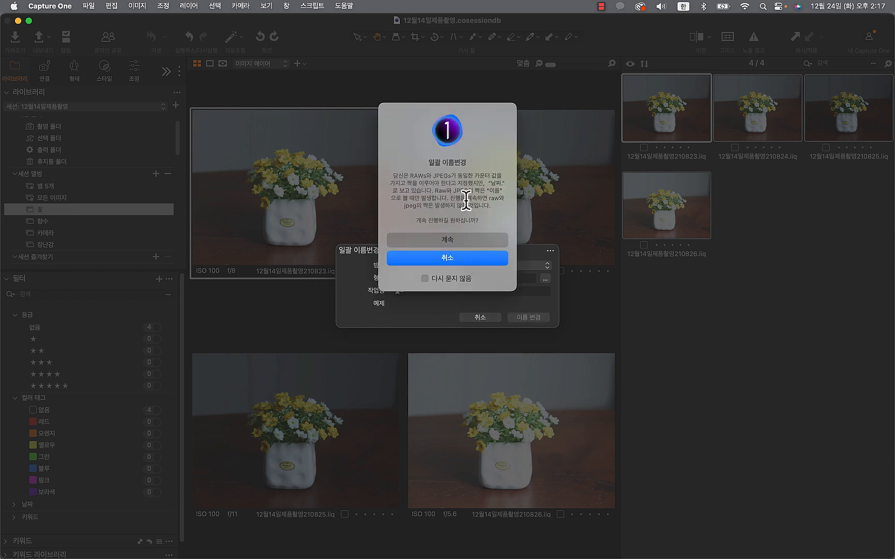
left_click(455, 240)
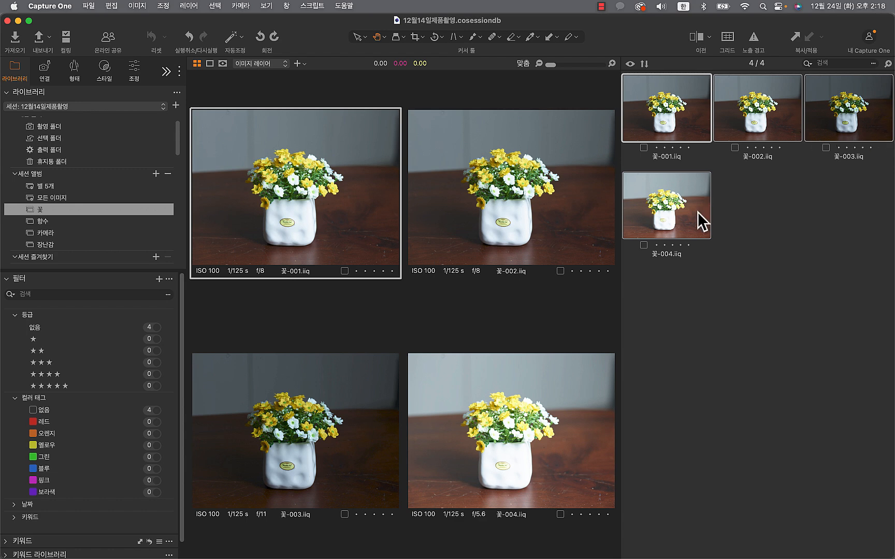
Step: Select all photos in the 향수 album and set up a batch rename with the job name 향수-
left_click(67, 221)
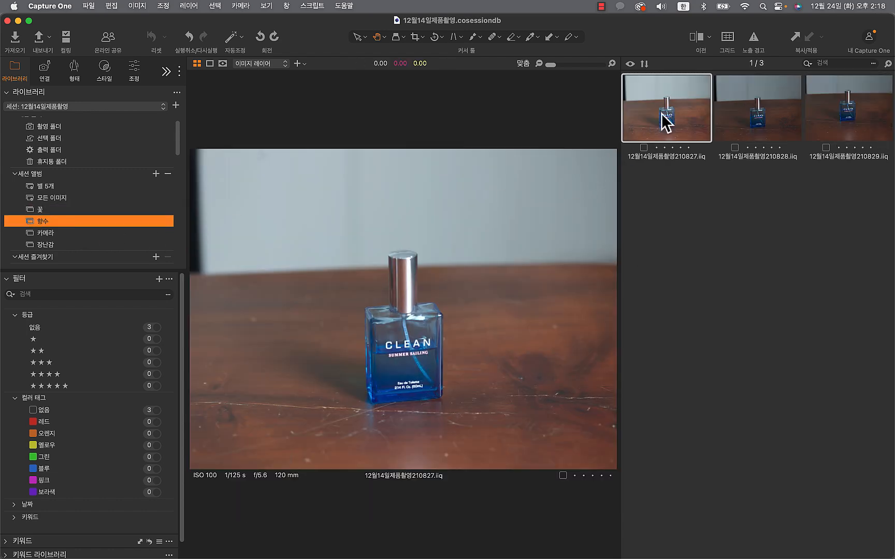
key("super+a")
right_click(662, 114)
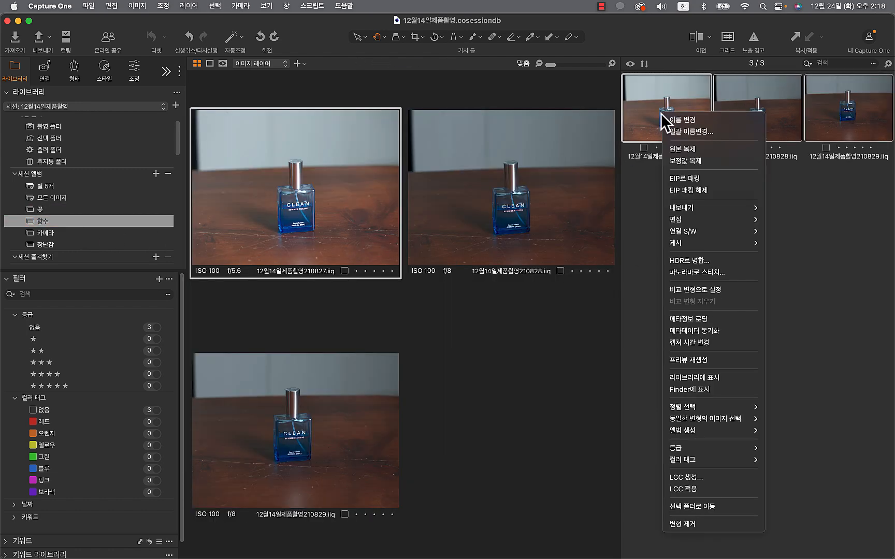
left_click(694, 131)
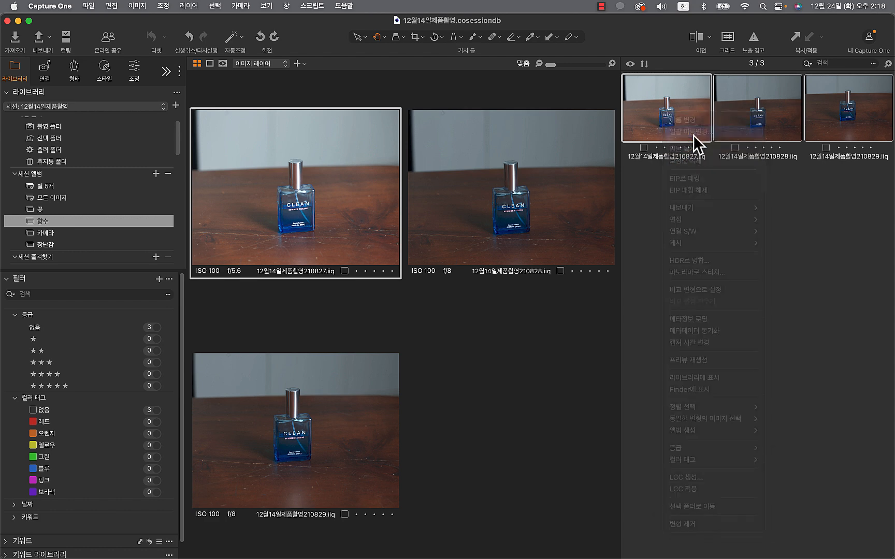
left_click(432, 291)
type("ㅎ")
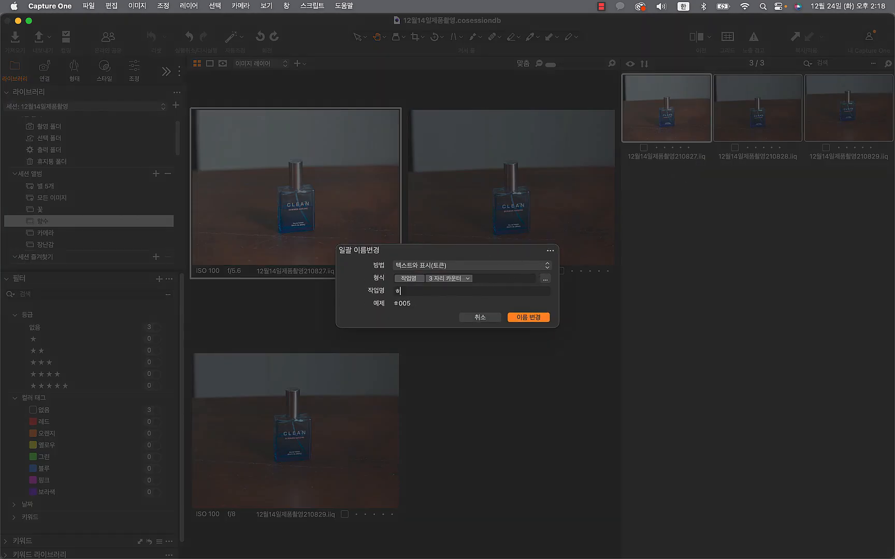
type("향수-")
Step: Reset the rename counter, apply the batch rename to the perfume photos despite the pairing warning, and clear the selection
left_click(550, 251)
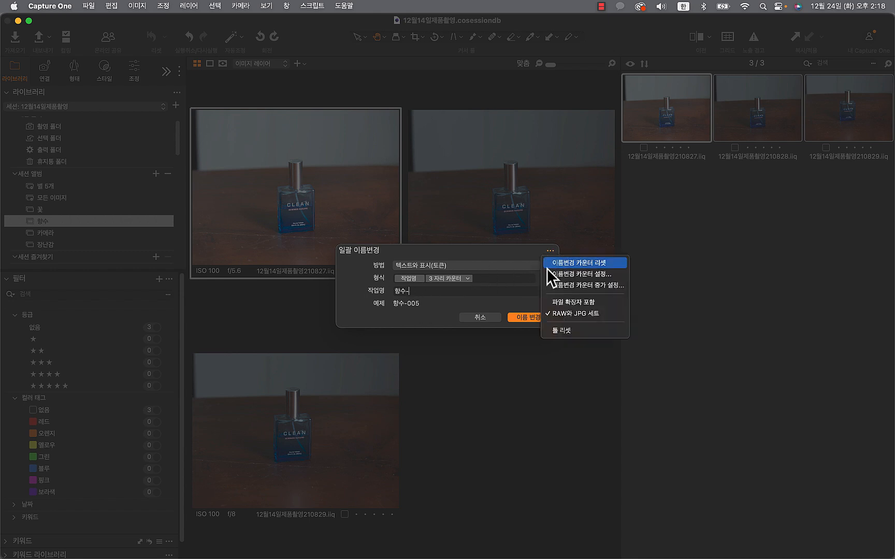
left_click(547, 264)
left_click(520, 318)
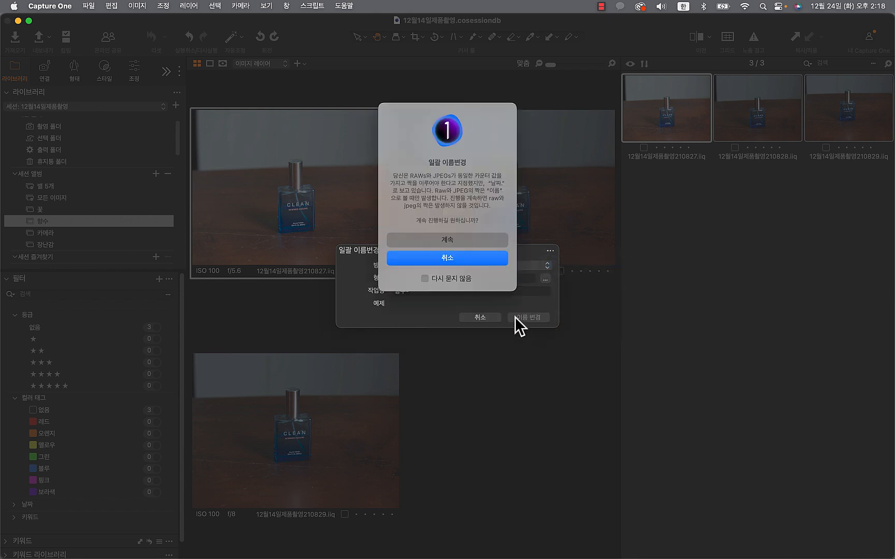
left_click(446, 240)
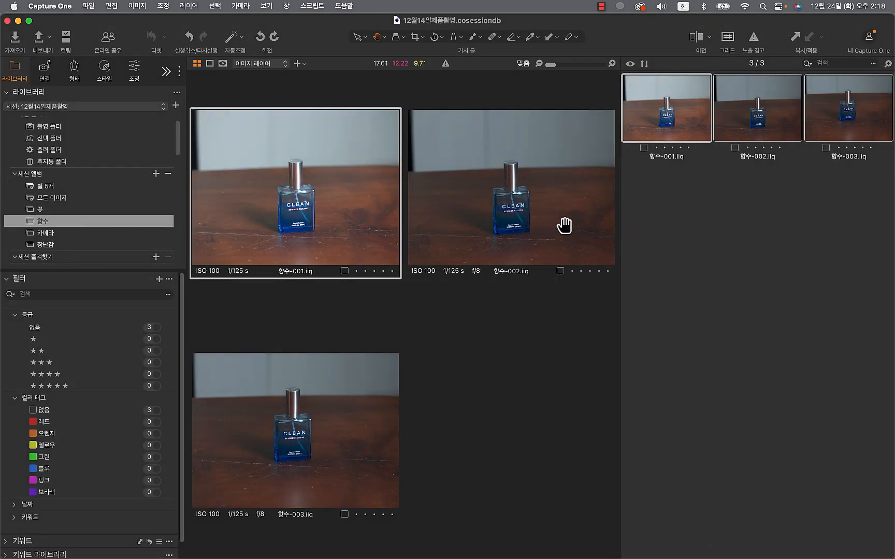
left_click(687, 303)
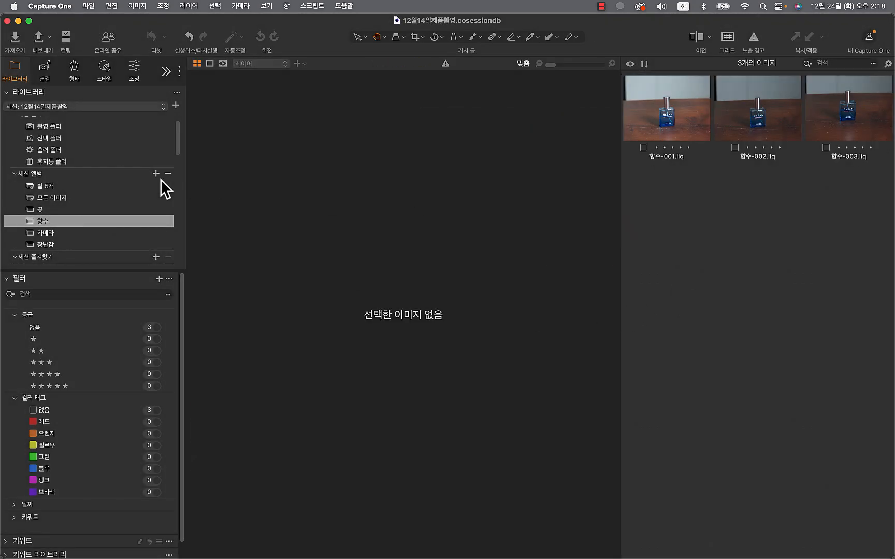
Step: Check the new names of the flower and perfume photos in the session's capture folder (촬영 폴더)
left_click(58, 128)
left_click(661, 130)
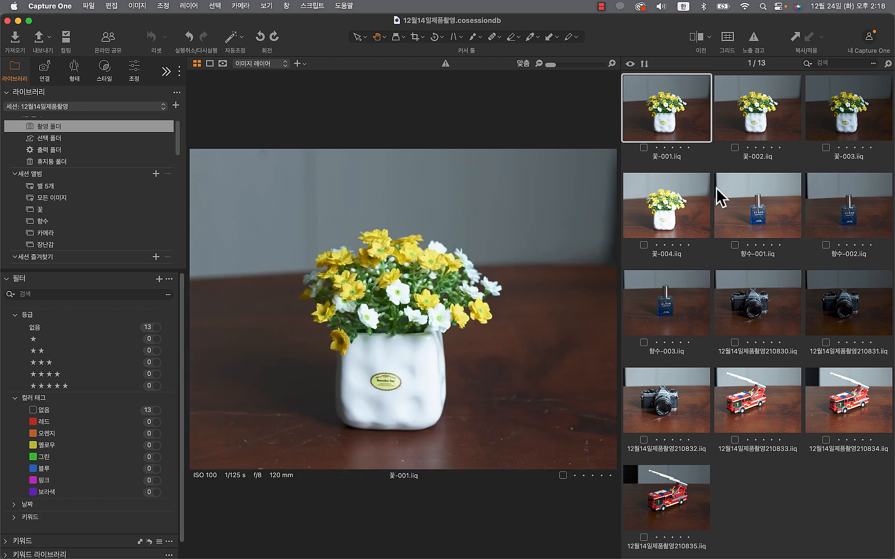
left_click(681, 213)
left_click(757, 125)
left_click(754, 231)
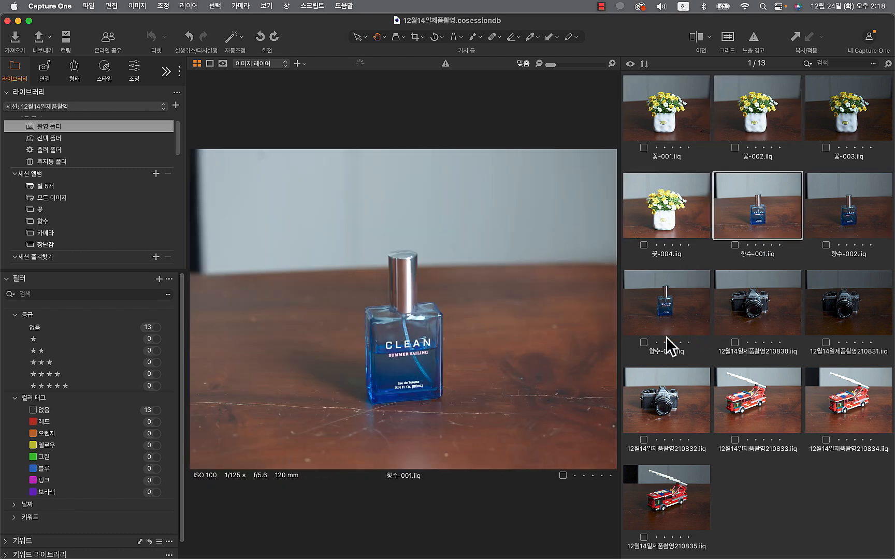
left_click(667, 336)
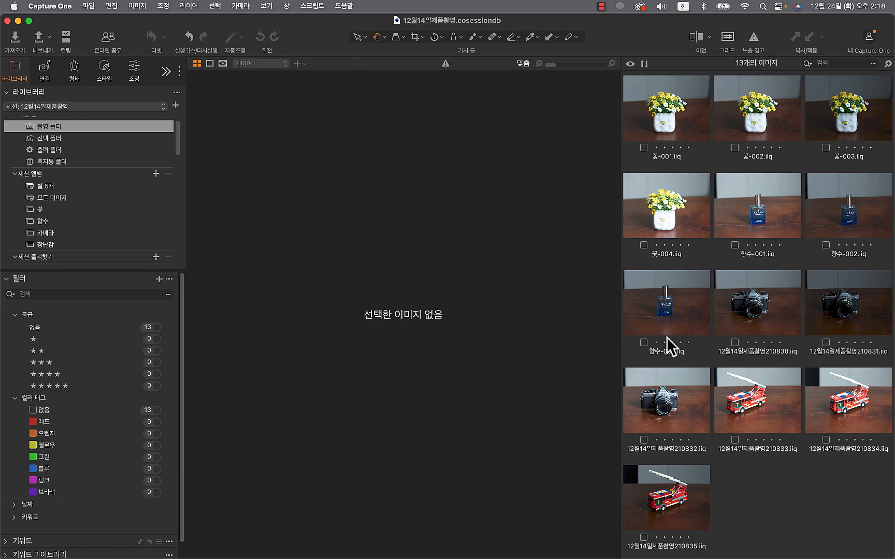
left_click(676, 208)
left_click(679, 123)
left_click(767, 195)
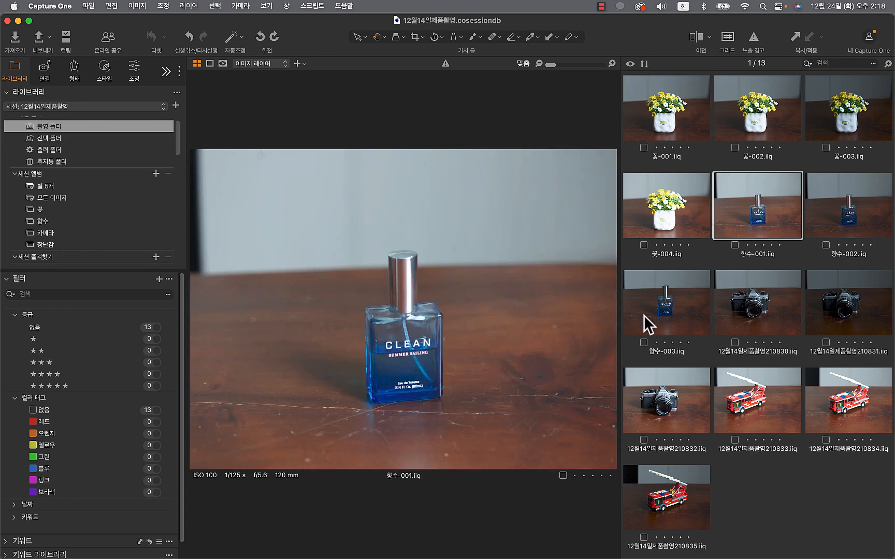
Step: Check the renamed photos in the 향수 and 꽃 albums, then clear the selection
left_click(60, 231)
left_click(58, 221)
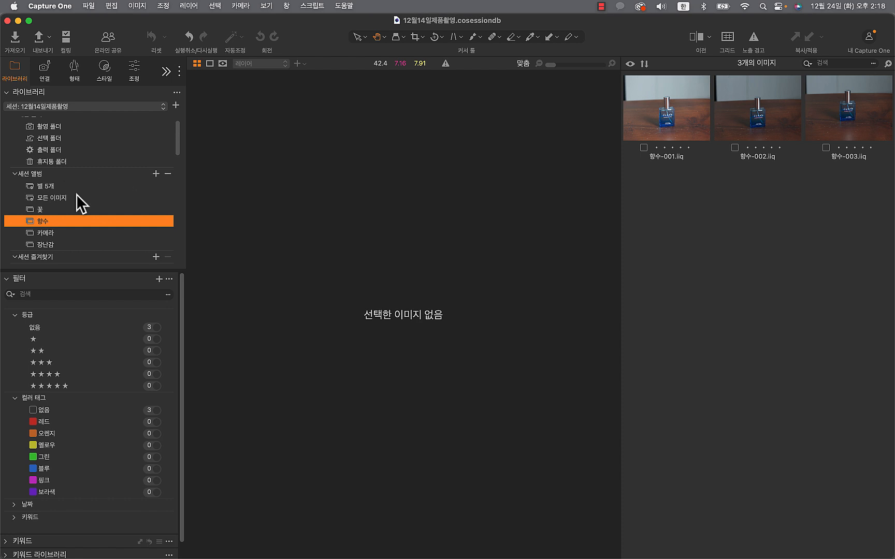
left_click(59, 207)
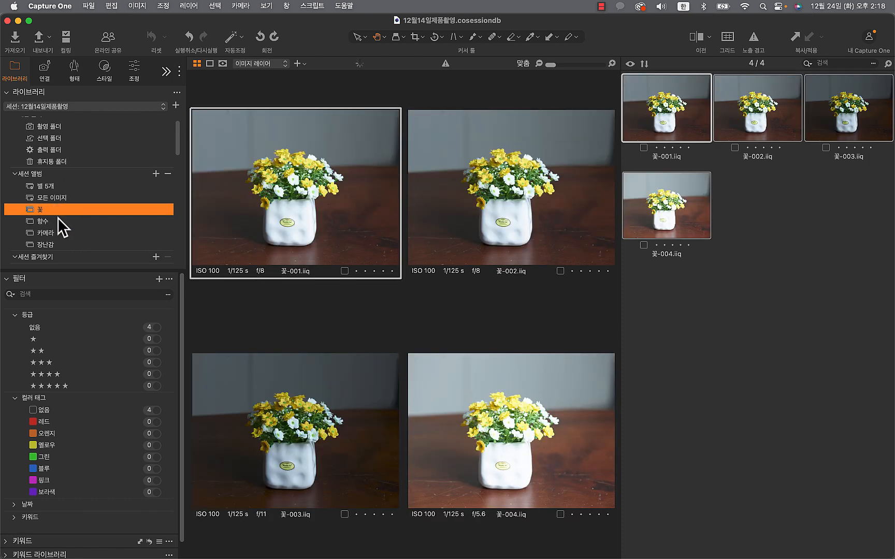
left_click(784, 253)
Step: Preview 꽃-001.iiq in the 꽃 album and narrow the thumbnail browser to give the viewer more room
left_click(676, 118)
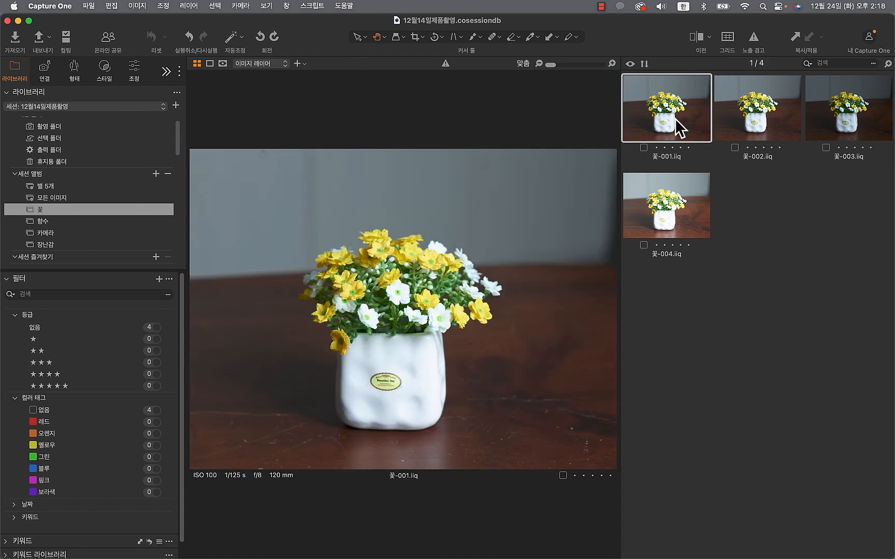
right_click(681, 125)
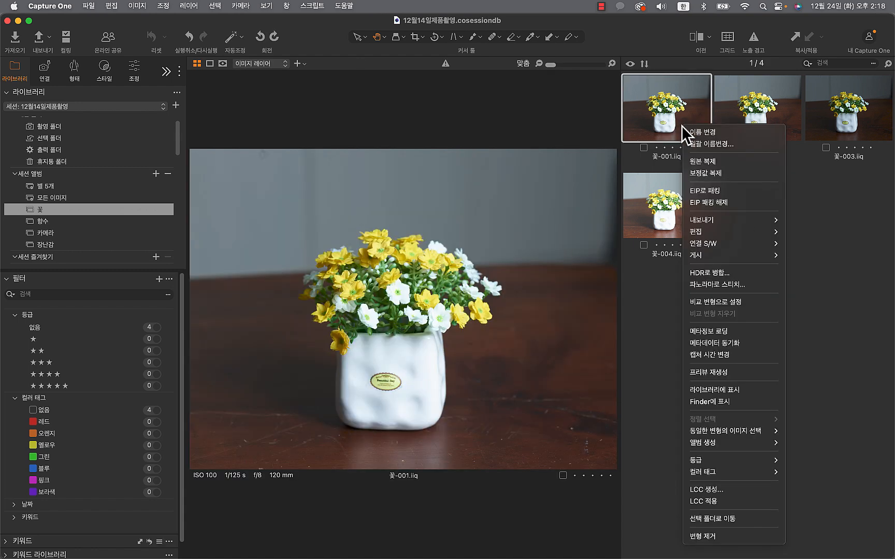
left_click(651, 310)
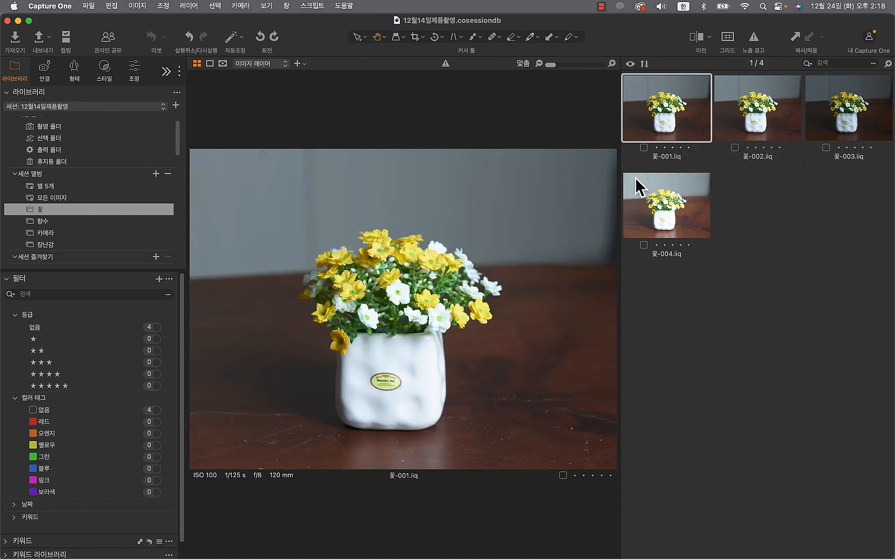
left_click_drag(621, 164, 687, 172)
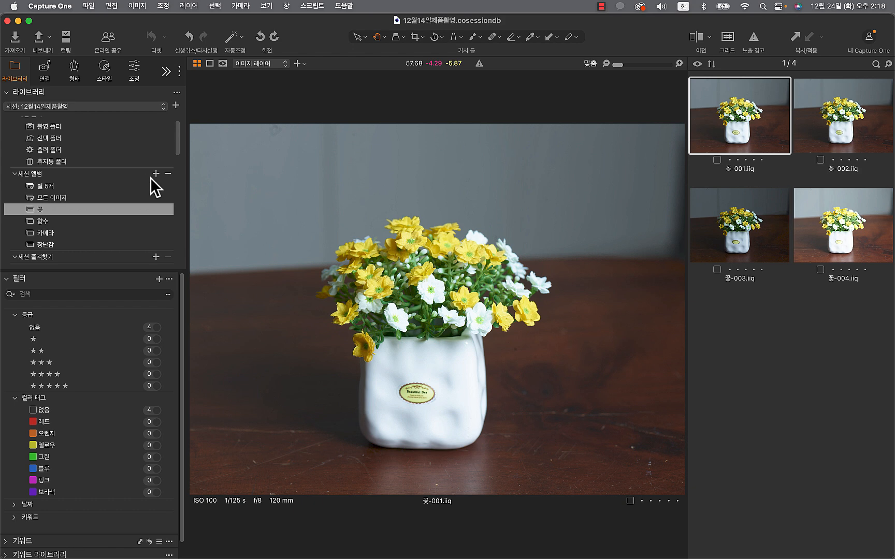
Step: Permanently delete all the images in the session's capture folder (촬영 폴더) from disk
left_click_drag(179, 138, 181, 121)
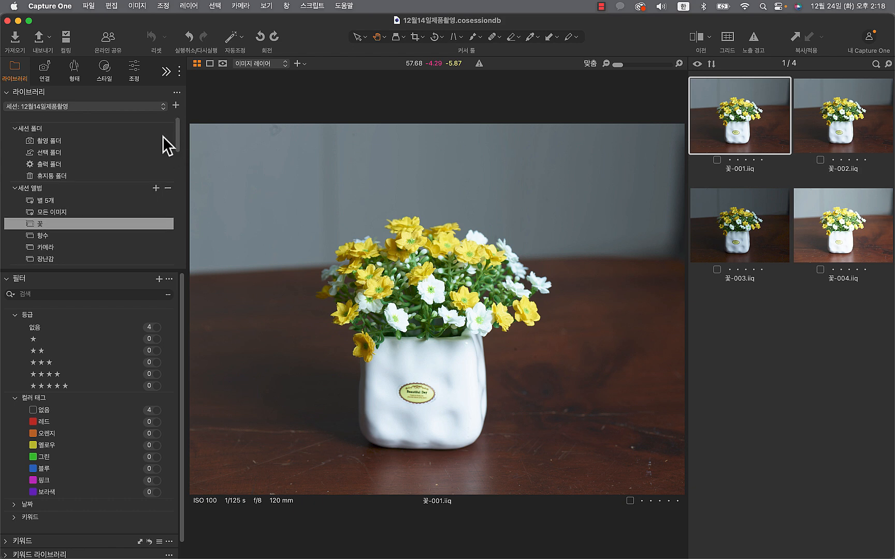
left_click(50, 139)
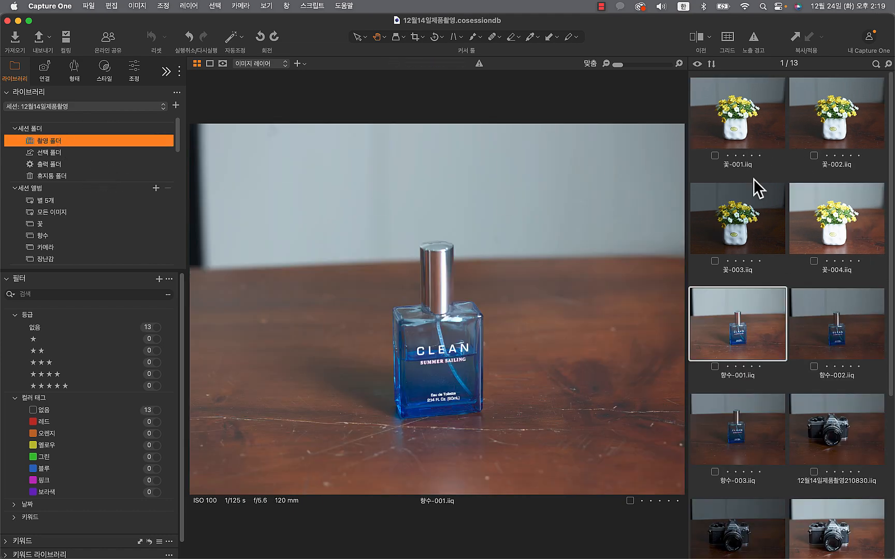
left_click(742, 119)
key("super+a")
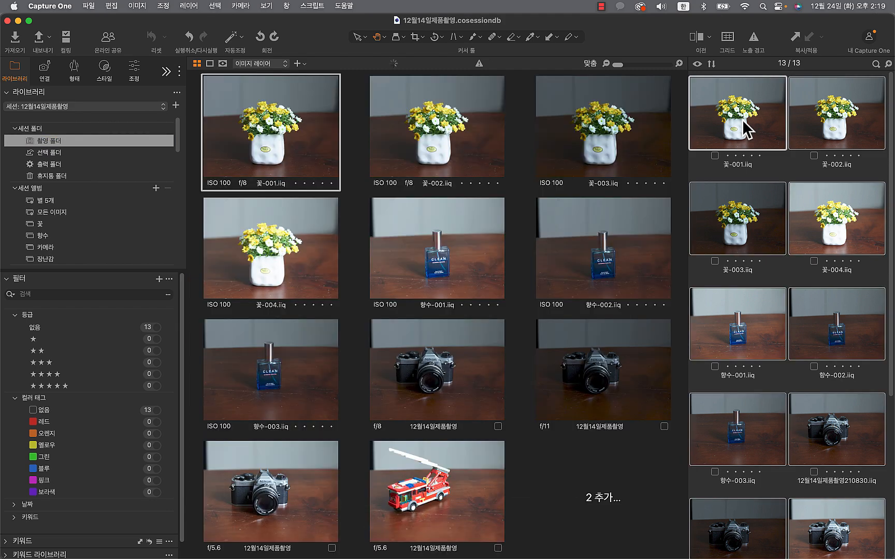
key("super+BackSpace")
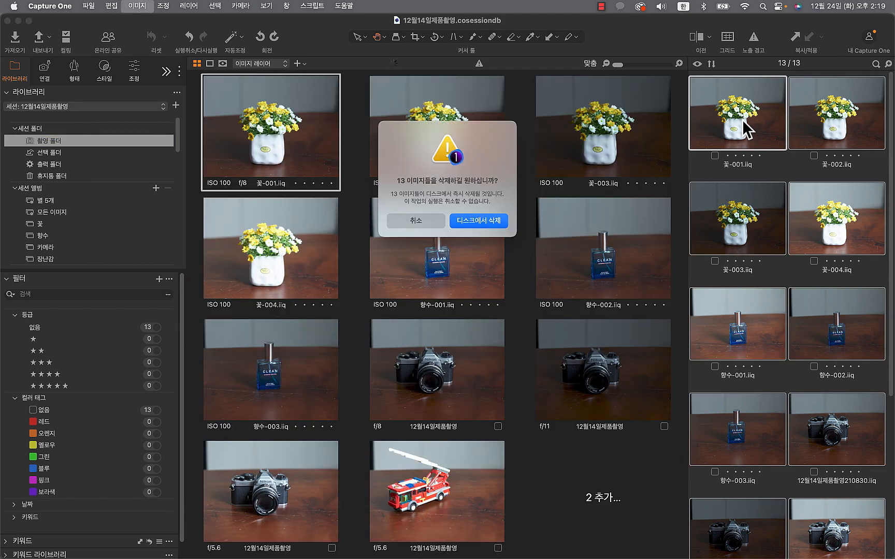
key("Return")
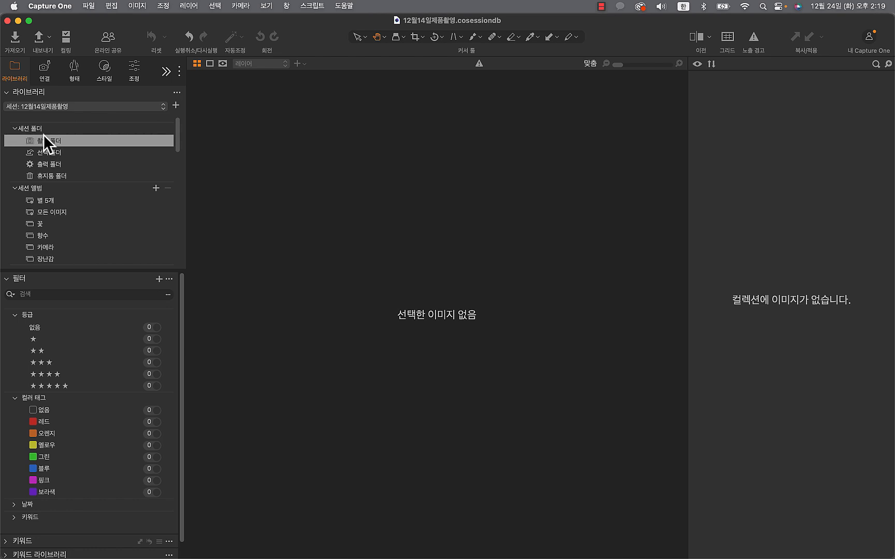
Step: Remove the 꽃, 향수, 카메라 and 장난감 albums from the session albums
left_click(63, 223)
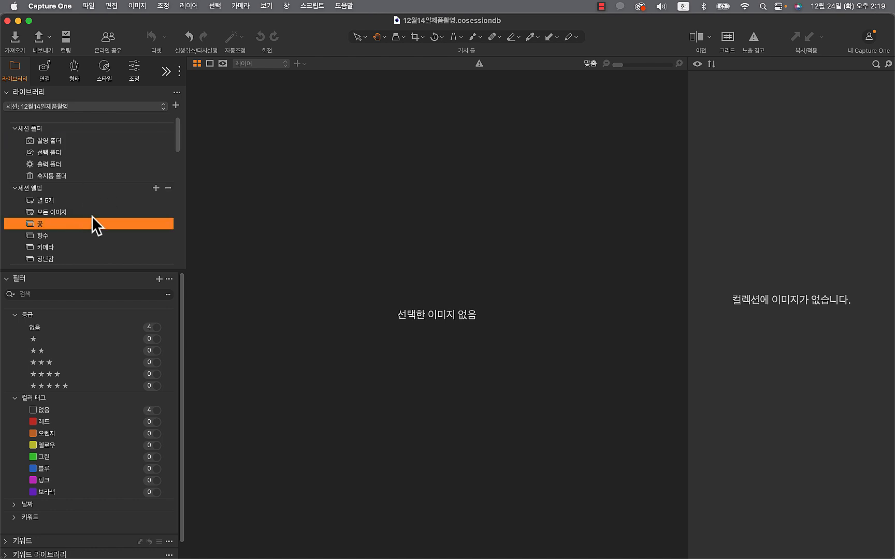
left_click(167, 188)
left_click(57, 228)
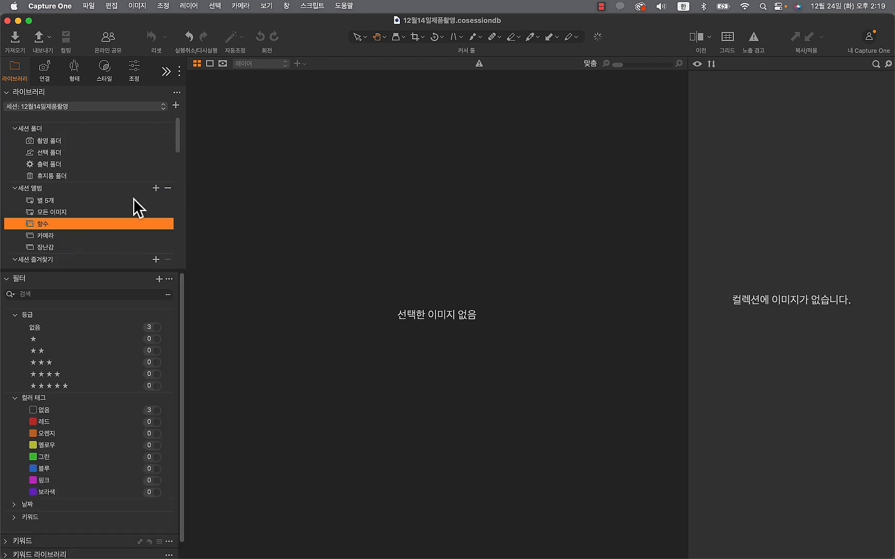
left_click(167, 188)
left_click(51, 225)
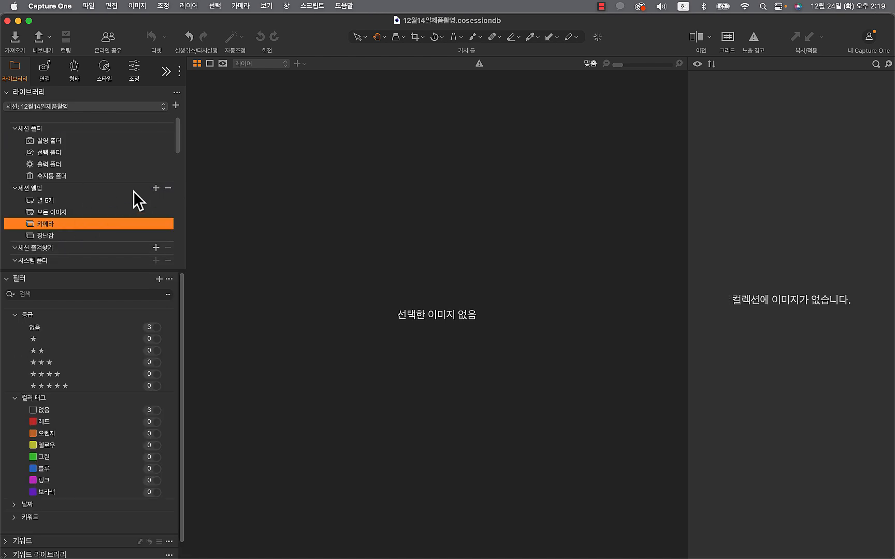
left_click(168, 187)
left_click(70, 223)
left_click(168, 188)
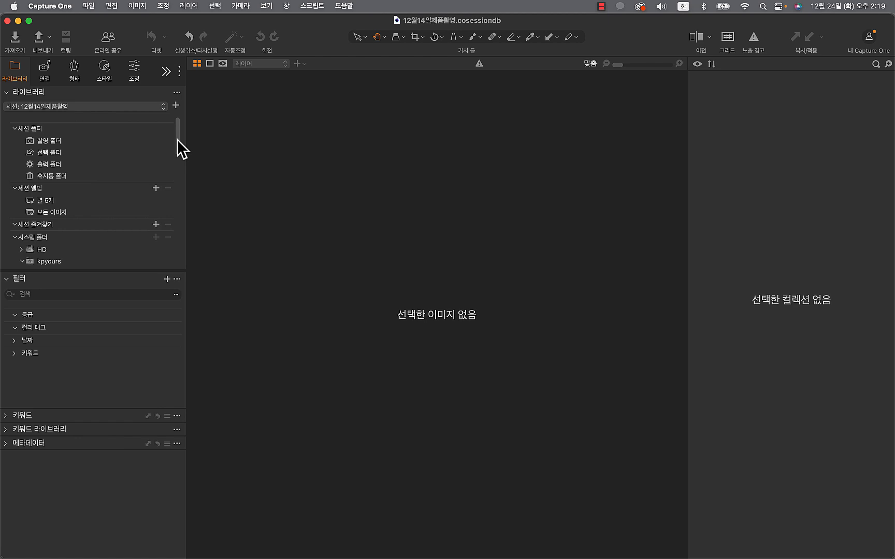
Step: Create a folder named 장난감 inside the desktop's 12월14일제품촬영 folder and add it to the session favorites
left_click_drag(177, 138, 177, 137)
left_click(156, 224)
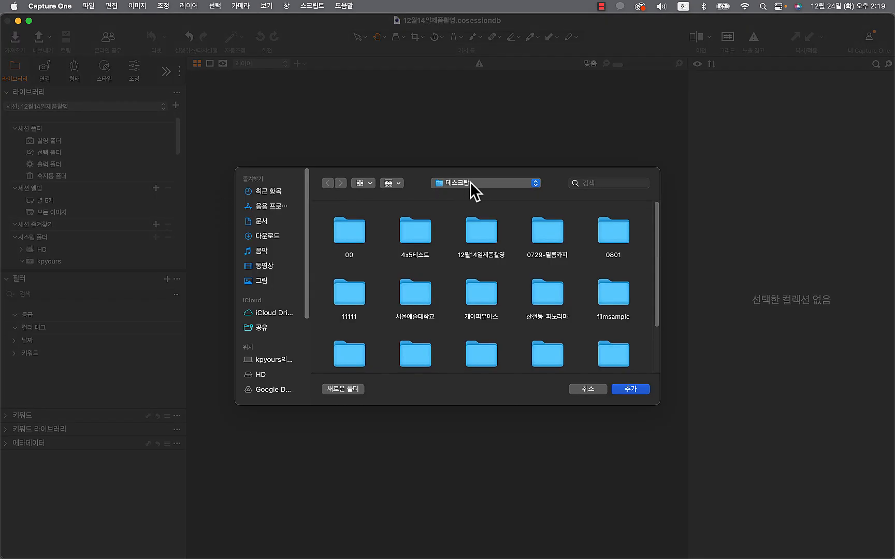
scroll(655, 246, "down", 1)
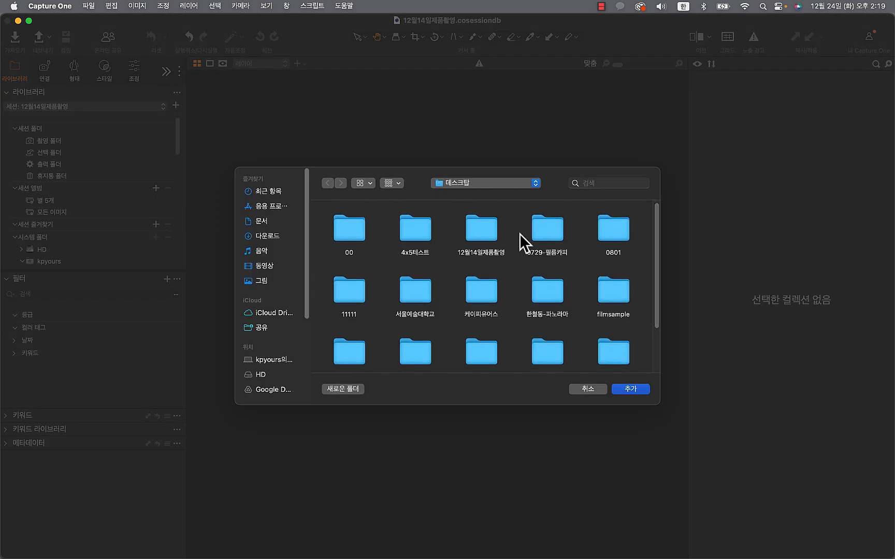
left_click(478, 236)
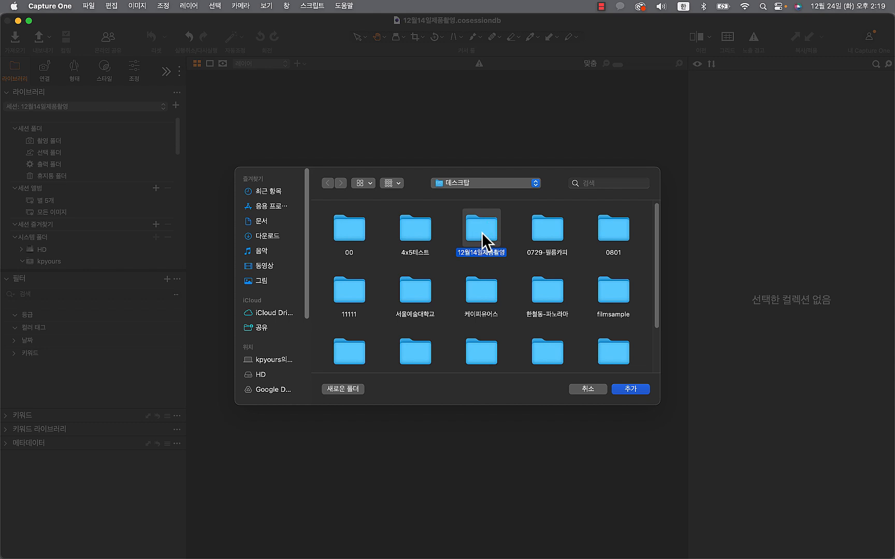
double_click(482, 232)
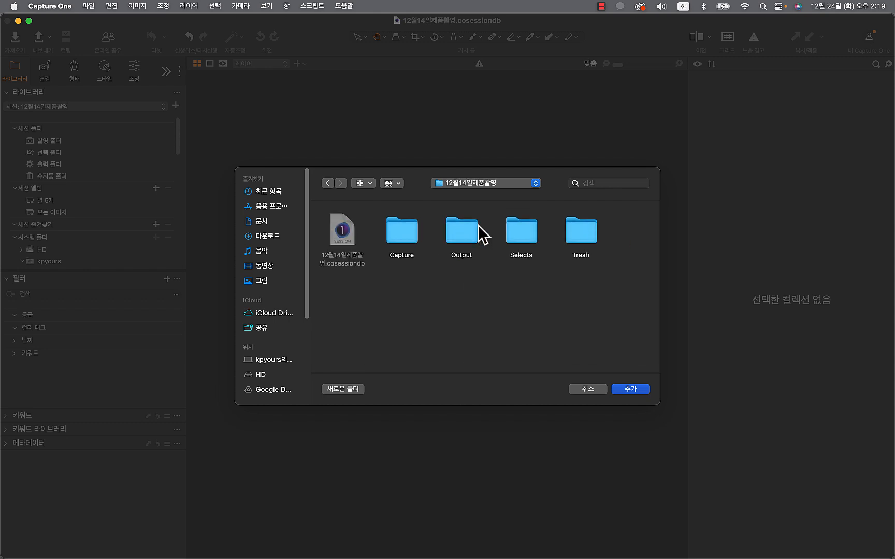
left_click(341, 388)
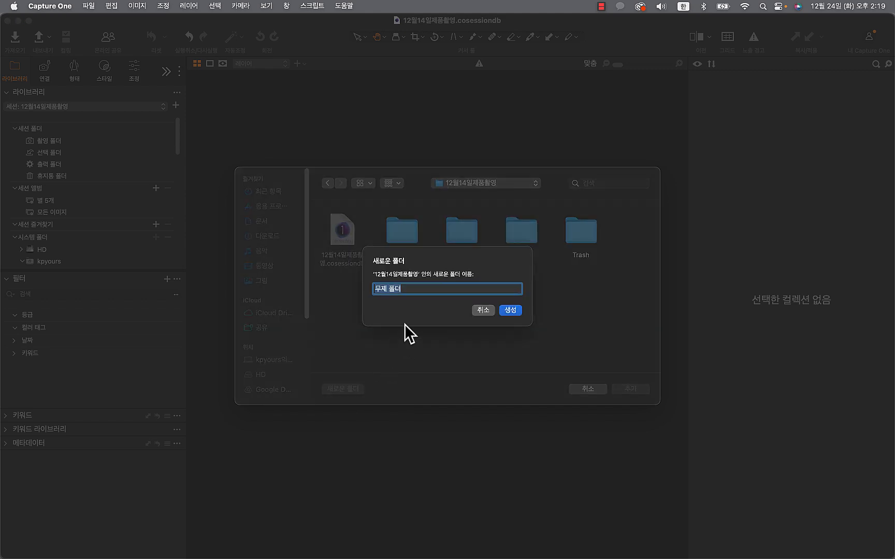
type("장난감")
left_click(513, 310)
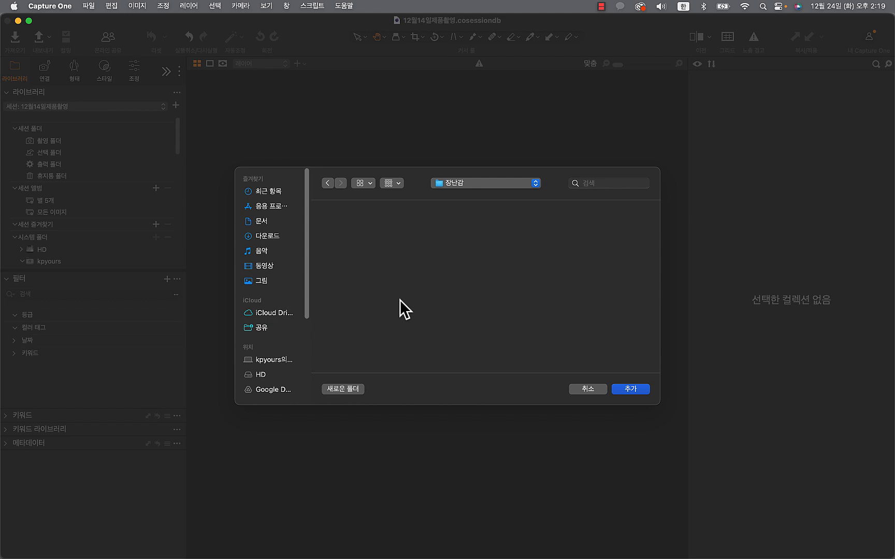
left_click(629, 388)
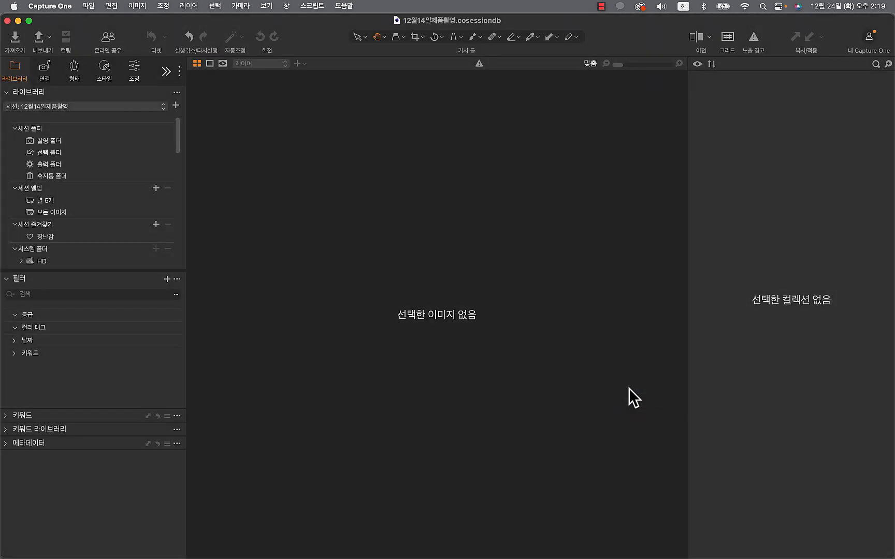
Step: Set the 장난감 favorite as the capture folder and save the previous capture folder as a favorite
left_click(60, 237)
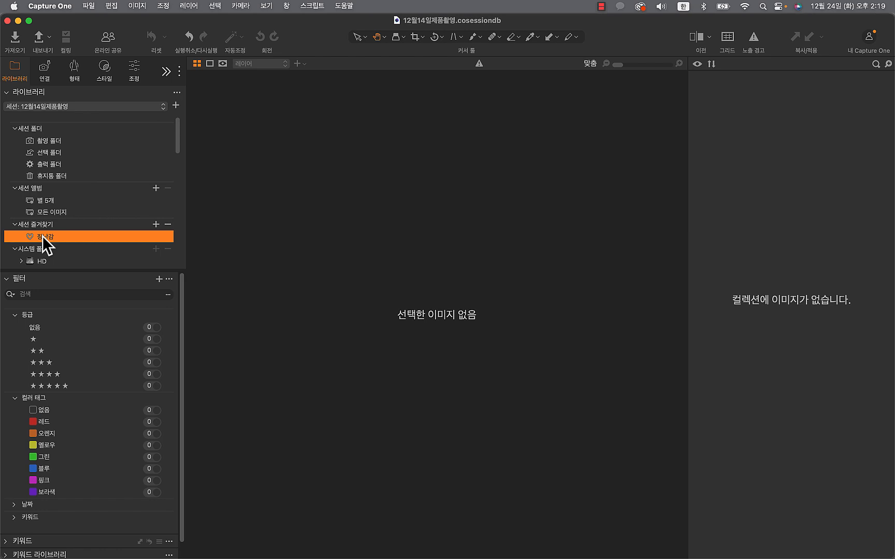
right_click(70, 235)
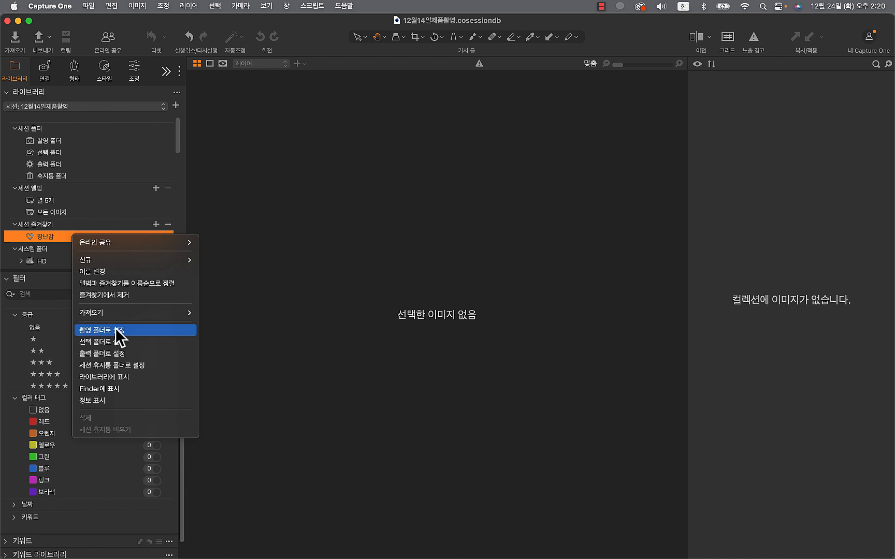
left_click(135, 331)
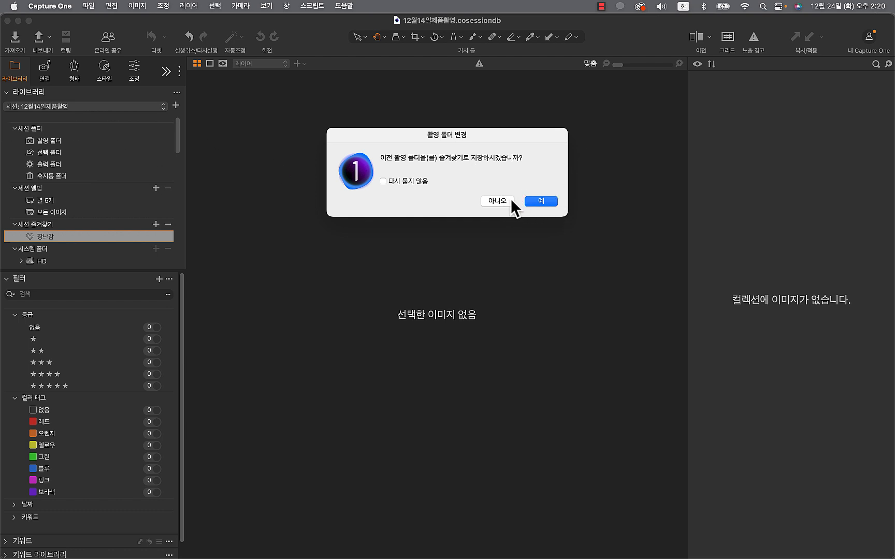
left_click(541, 201)
Step: Check the Capture favorite, and preview each fire truck photo in the 장난감 favorite
left_click(73, 248)
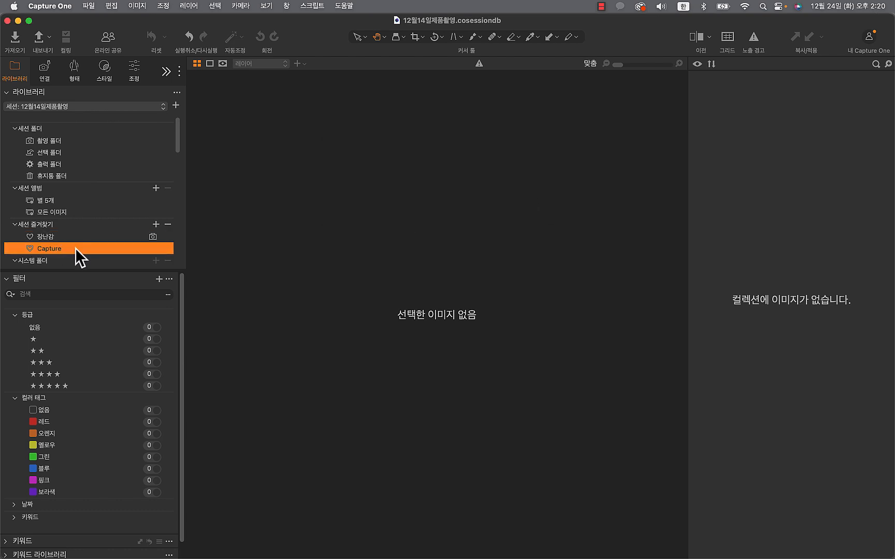
left_click(50, 237)
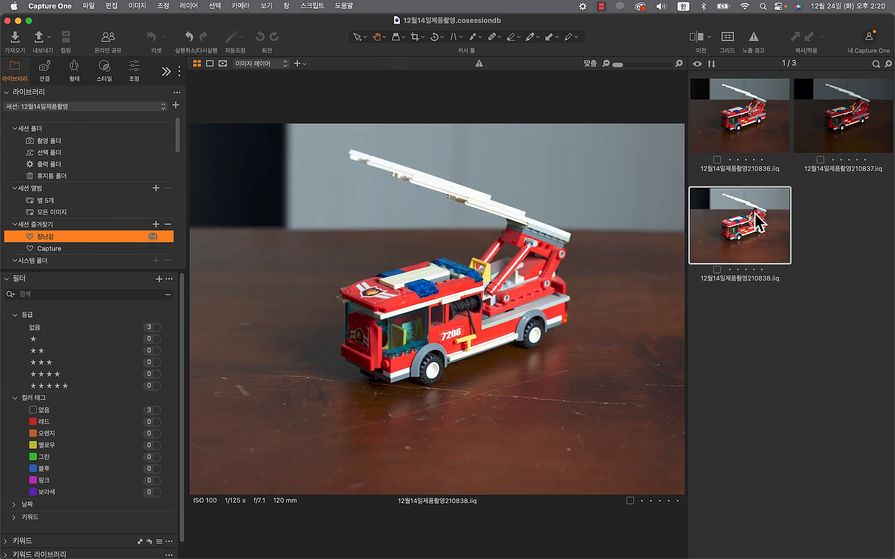
left_click(727, 123)
left_click(831, 129)
left_click(773, 216)
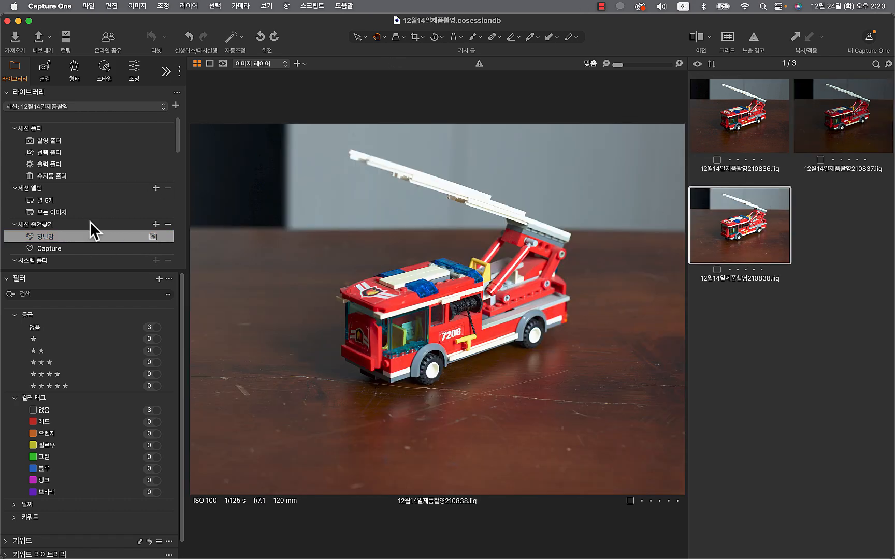
Step: Create a folder named 카메라 inside the 12월14일제품촬영 folder and add it to the session favorites
left_click(156, 224)
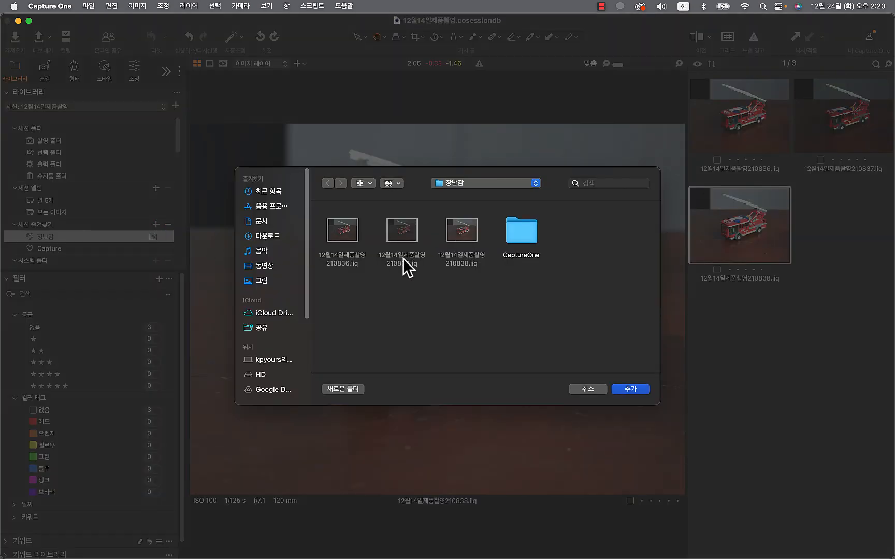
left_click(471, 183)
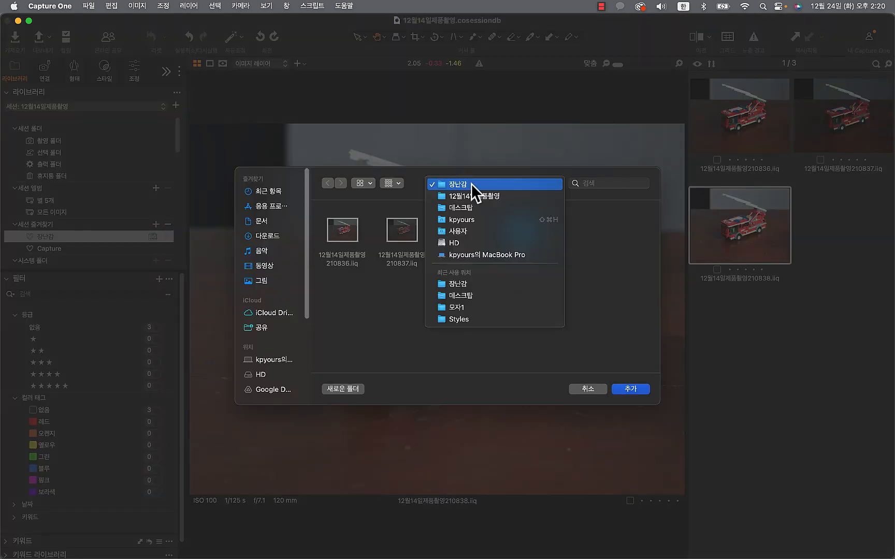
left_click(470, 195)
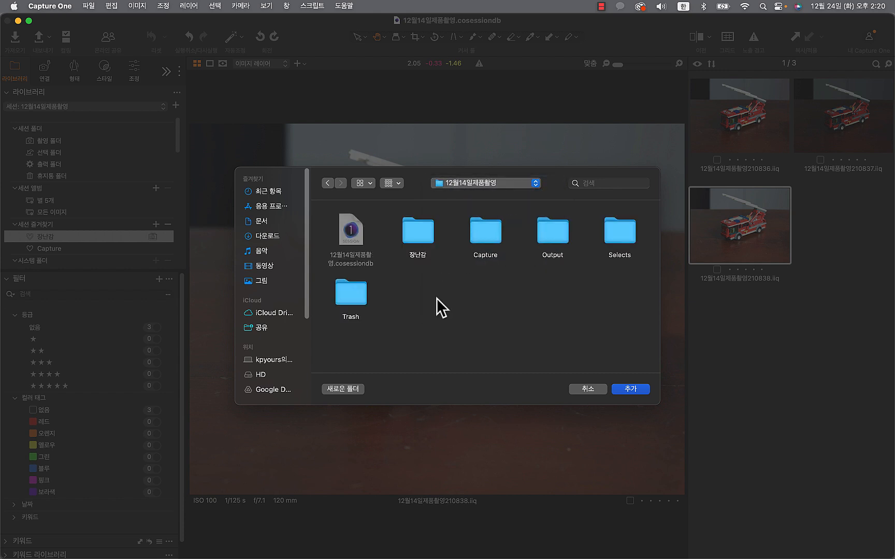
left_click(343, 388)
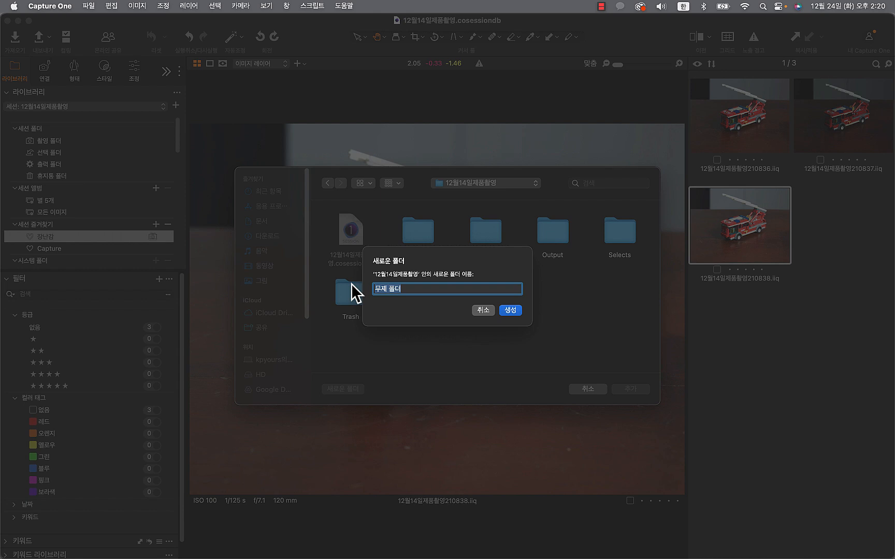
type("카메라")
left_click(508, 310)
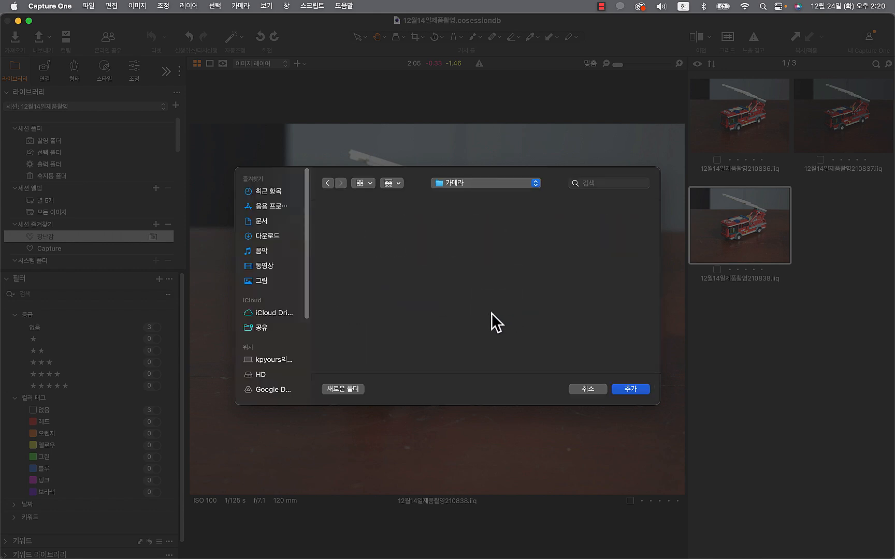
left_click(627, 389)
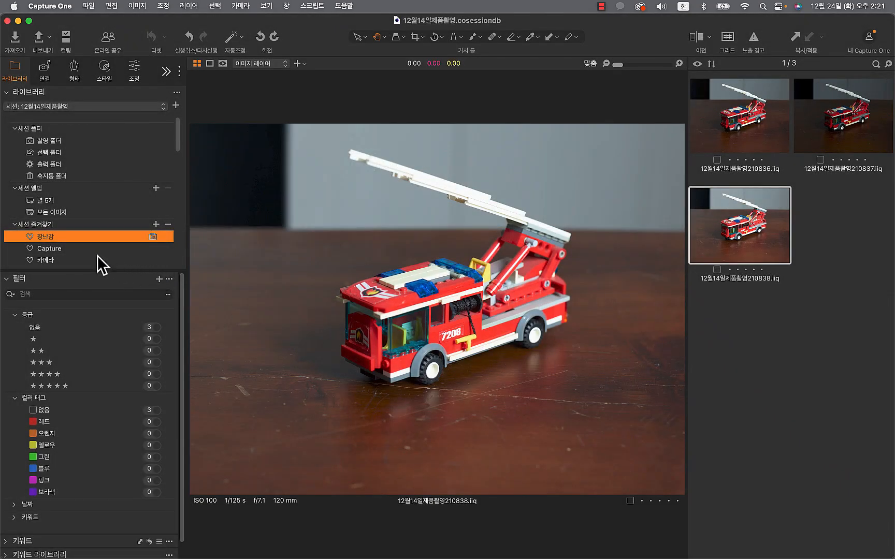
Step: Set the 카메라 favorite as the session's capture folder
left_click(78, 259)
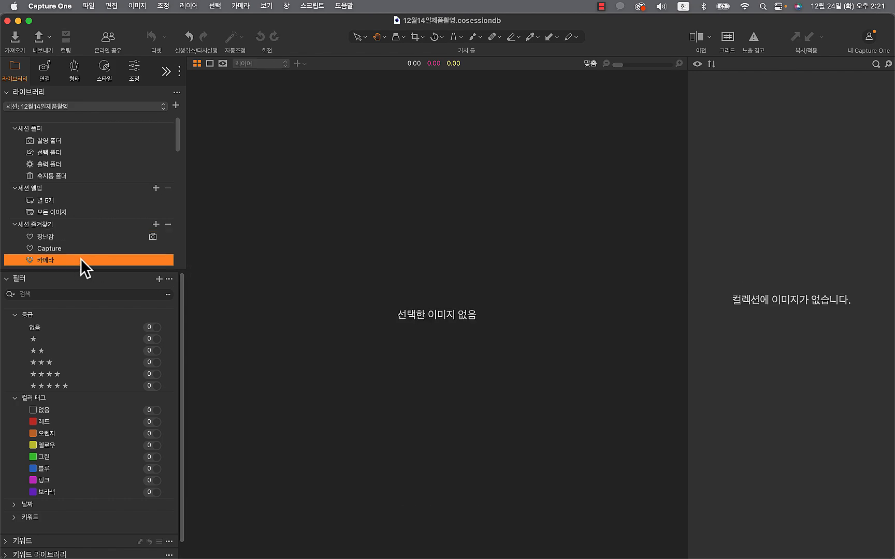
scroll(86, 257, "down", 1)
right_click(84, 249)
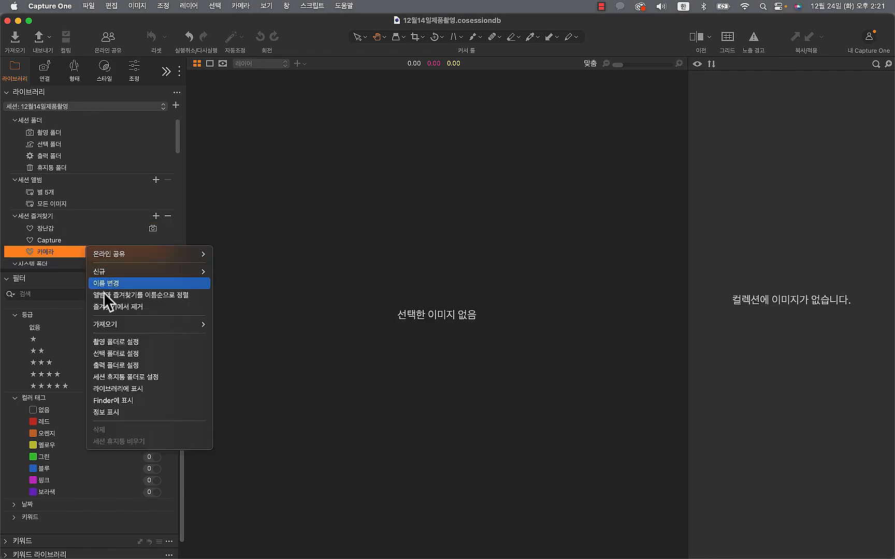
left_click(123, 342)
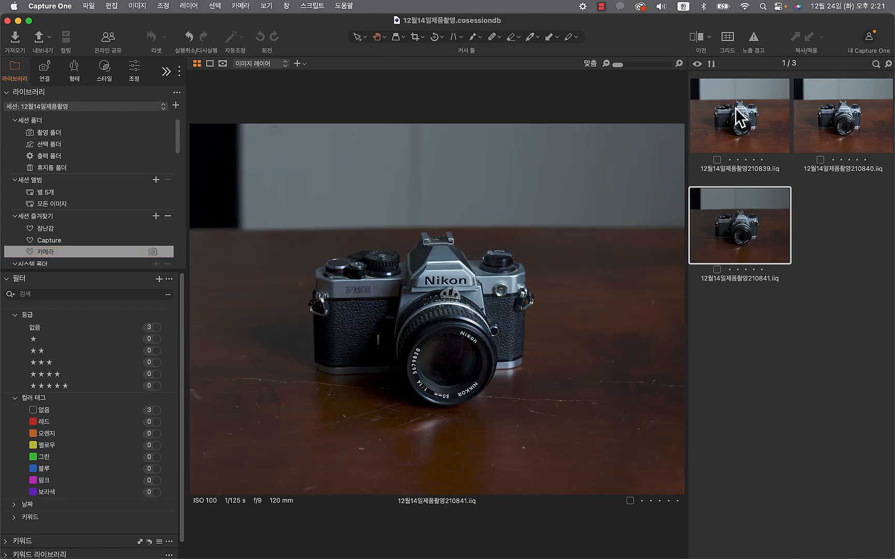
Step: Preview each camera photo in the 카메라 favorite
left_click(742, 117)
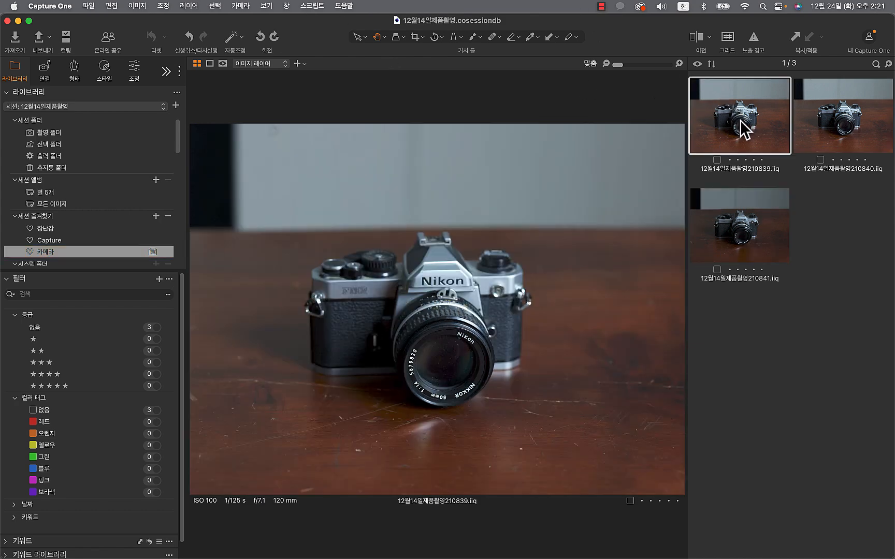
left_click(826, 134)
left_click(748, 217)
Step: Reveal the last camera photo's location in the library and inspect the subfolders of 12월14일제품촬영 under the system folders
right_click(758, 230)
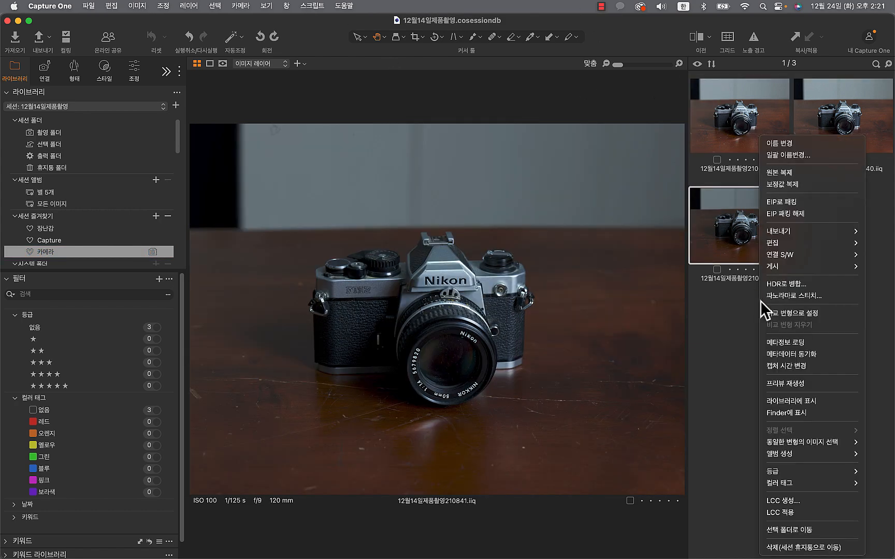
left_click(797, 401)
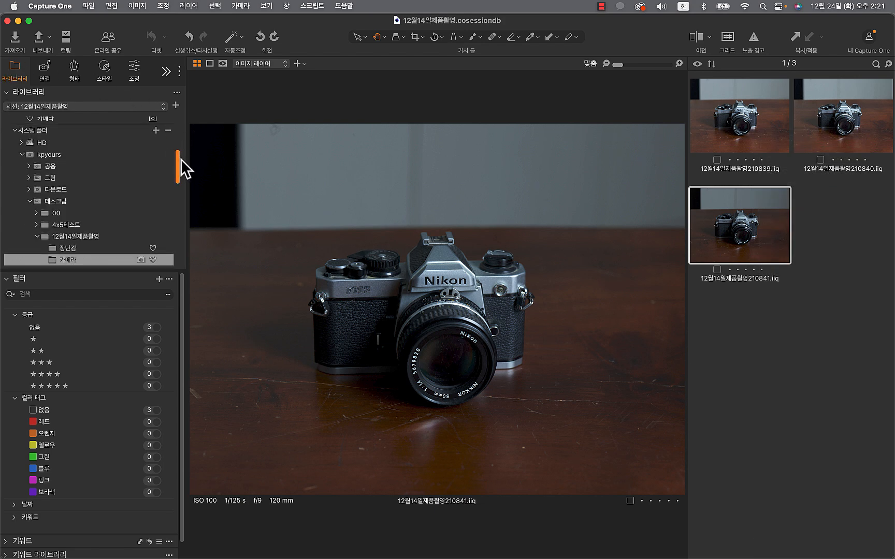
left_click_drag(181, 158, 182, 178)
left_click(83, 149)
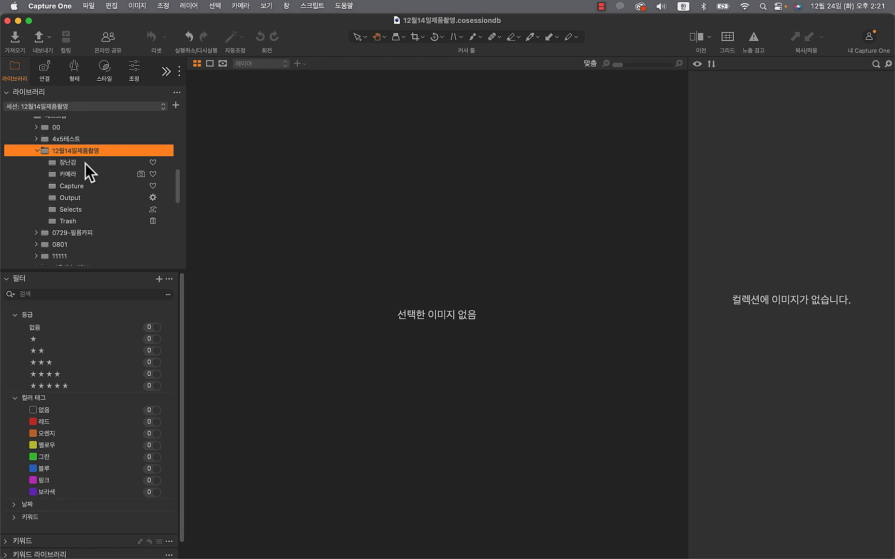
Step: View the photos in the 장난감, 카메라 and Capture subfolders of 12월14일제품촬영 in turn
left_click(85, 163)
left_click(85, 173)
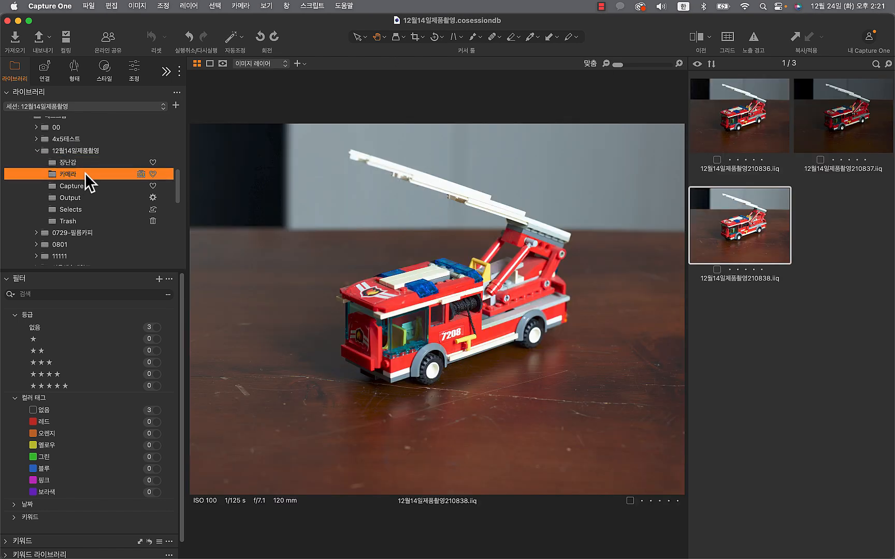
left_click(87, 185)
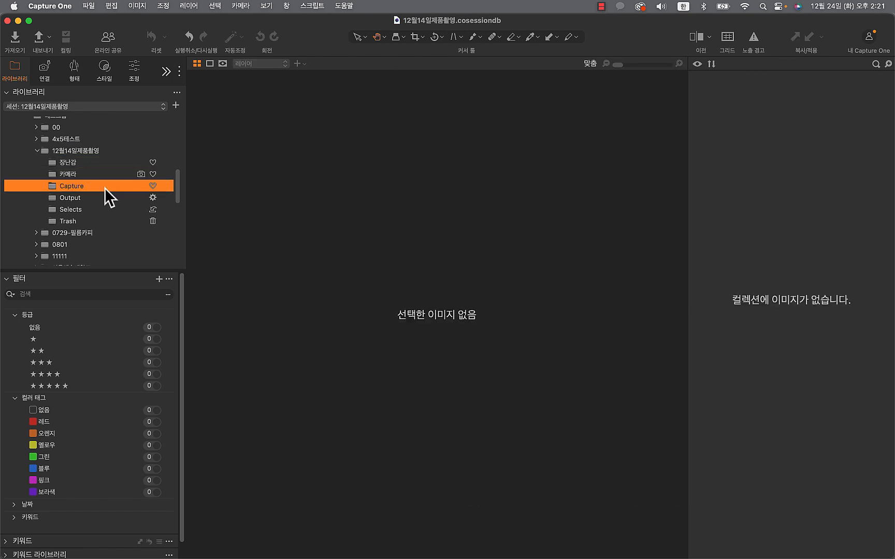
left_click(91, 176)
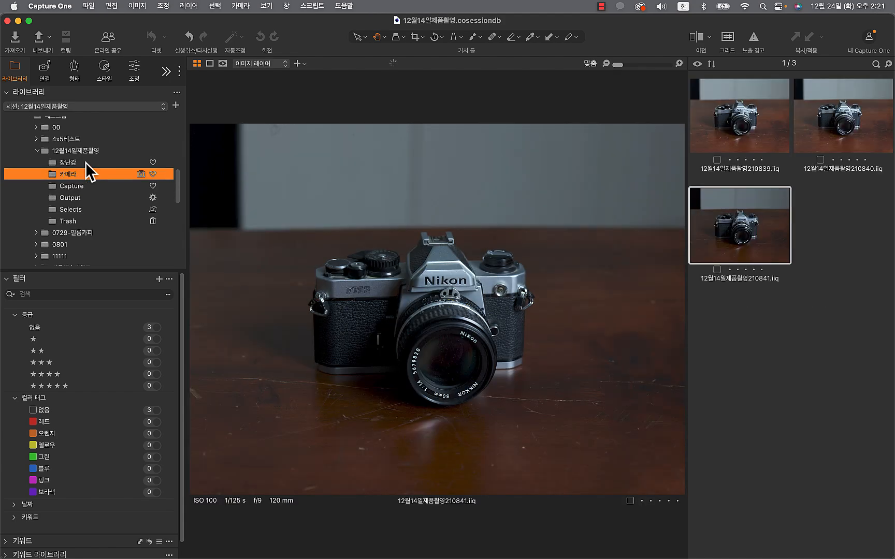
Step: Reveal the last fire truck photo of the 장난감 folder in Finder and inspect the 장난감 and 카메라 folders there
left_click(85, 162)
right_click(742, 216)
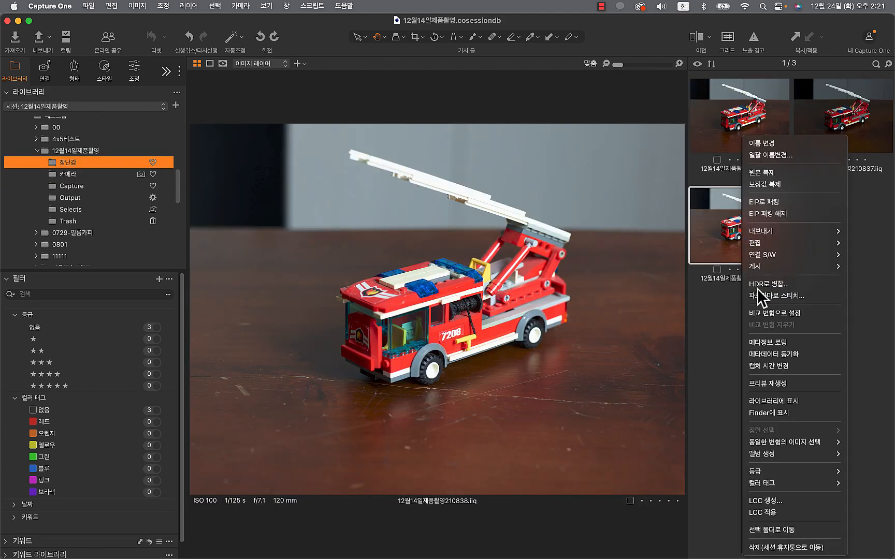
left_click(780, 412)
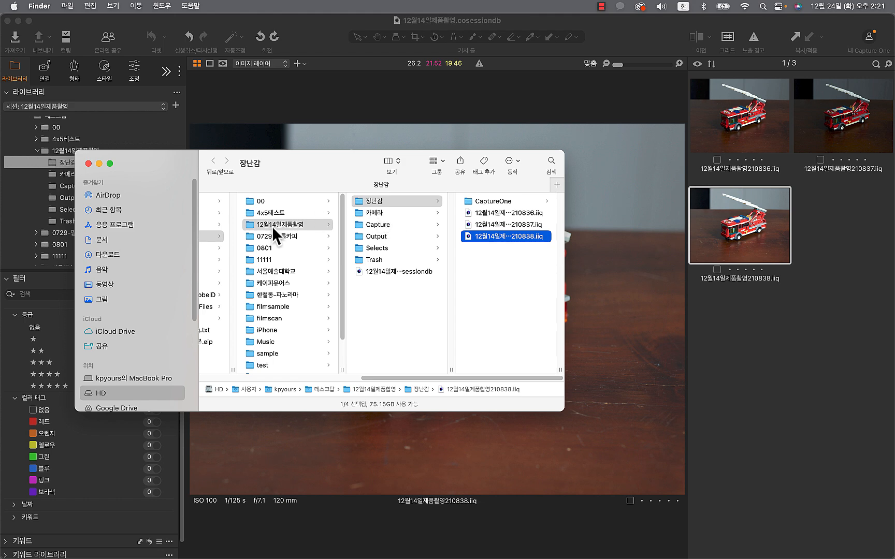
left_click(272, 225)
left_click(374, 201)
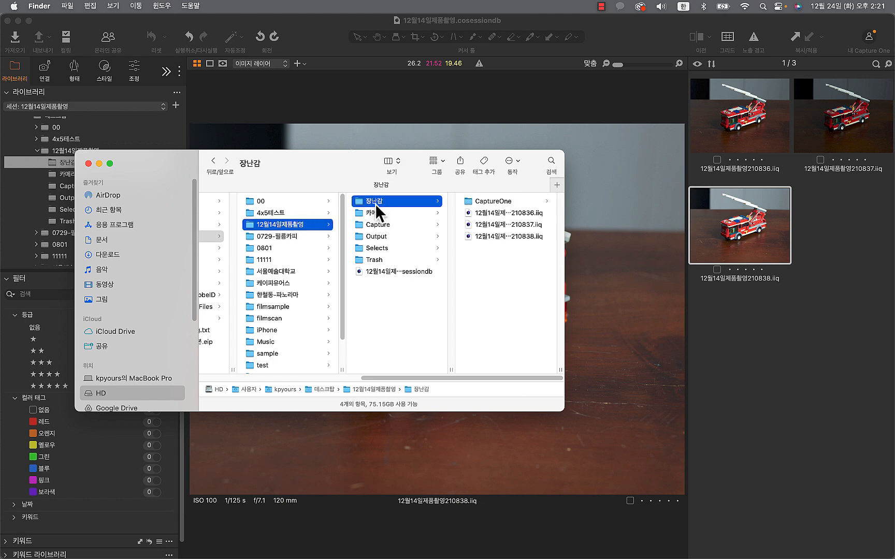
left_click(379, 213)
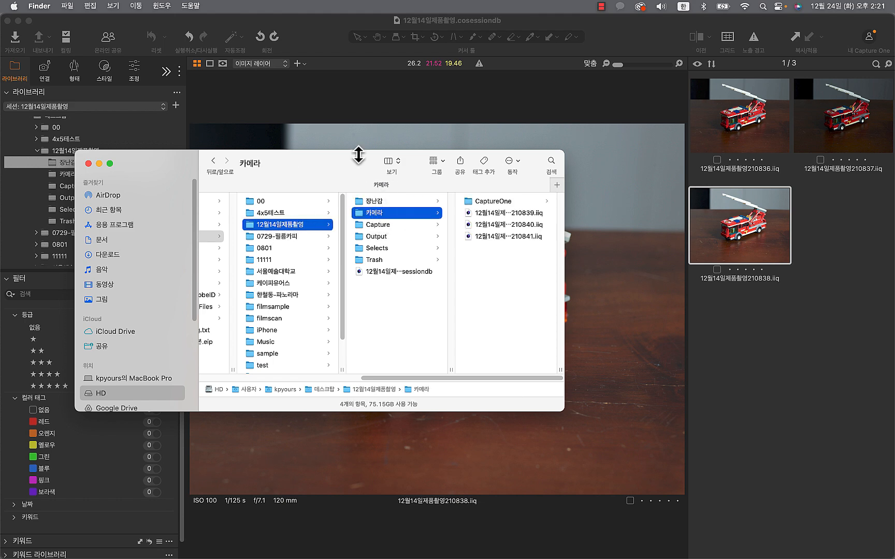
Step: Move the Finder window aside, compare the 장난감, 카메라 and Capture folder contents, and select the fire truck files in 장난감
left_click_drag(335, 160, 584, 235)
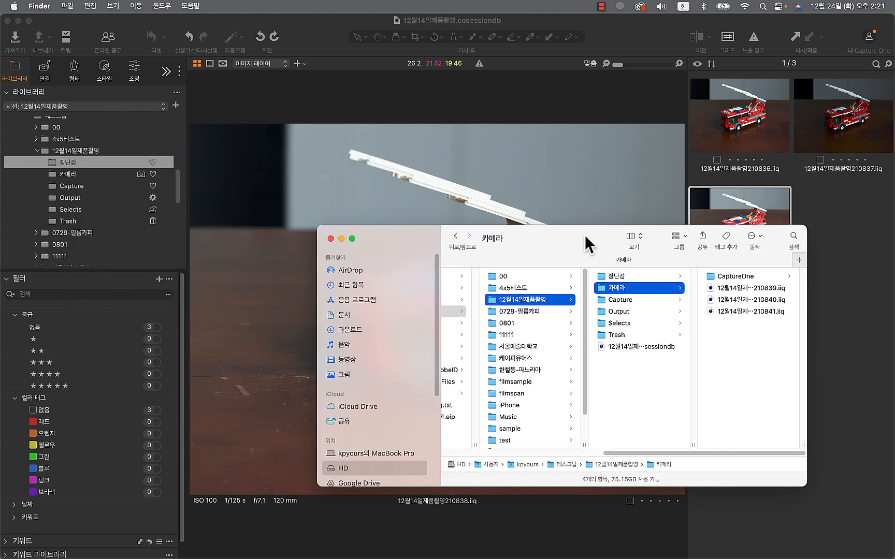
left_click(619, 278)
left_click(621, 290)
left_click(637, 279)
left_click(632, 285)
left_click(631, 273)
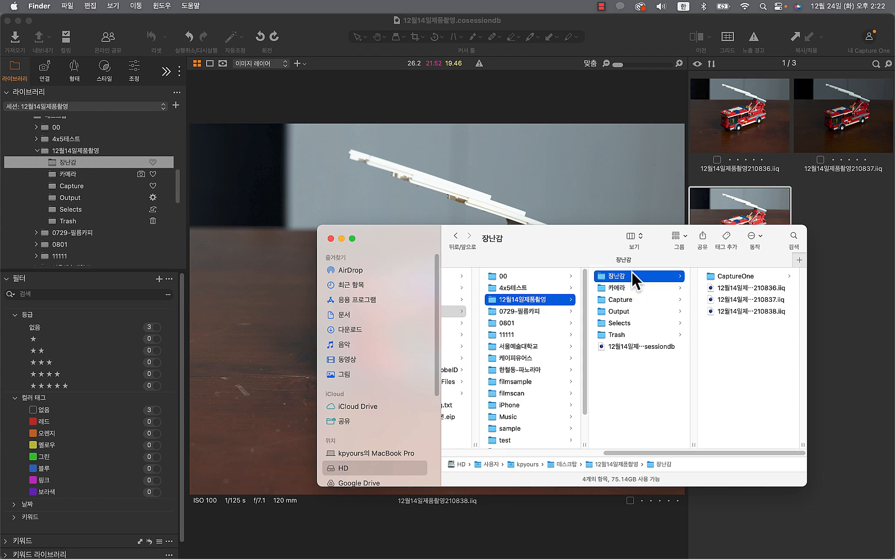
left_click(631, 285)
left_click(634, 275)
left_click(630, 284)
left_click(631, 276)
left_click(630, 285)
left_click(631, 276)
left_click(622, 311)
left_click(651, 299)
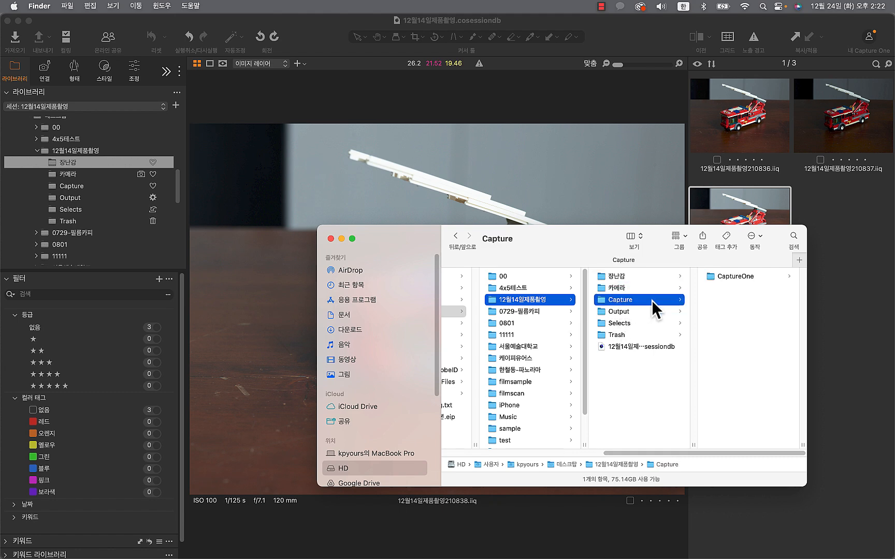
left_click(608, 285)
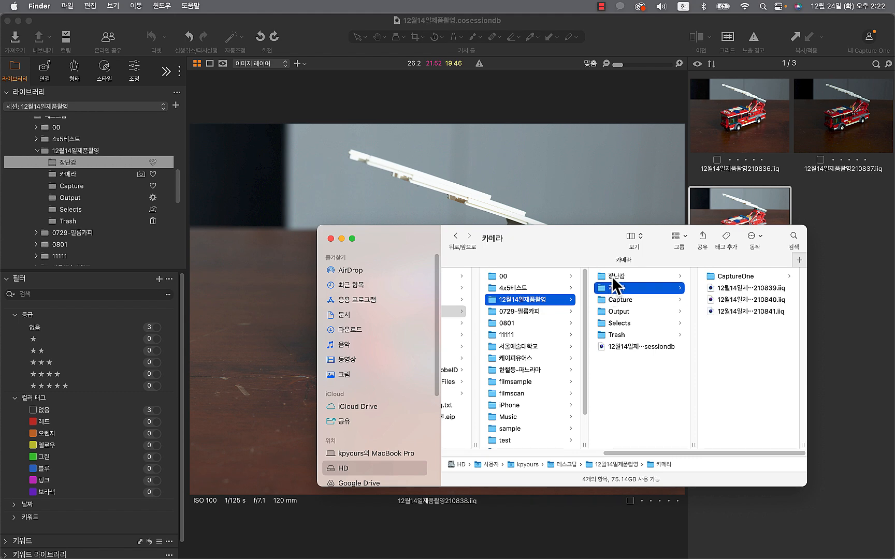
left_click(612, 277)
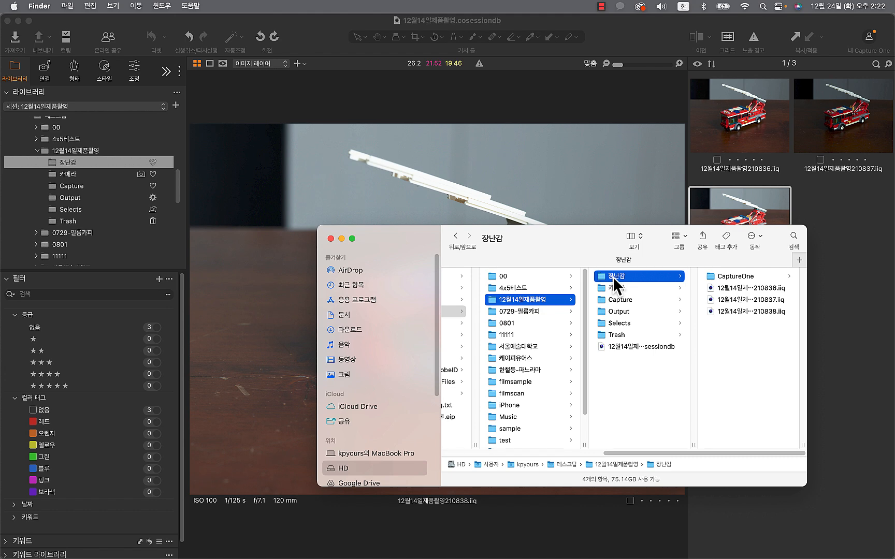
left_click(742, 290)
left_click(745, 310, "shift")
Step: Switch back to Capture One and select all three fire truck photos in the 장난감 folder for batch renaming
left_click(764, 148)
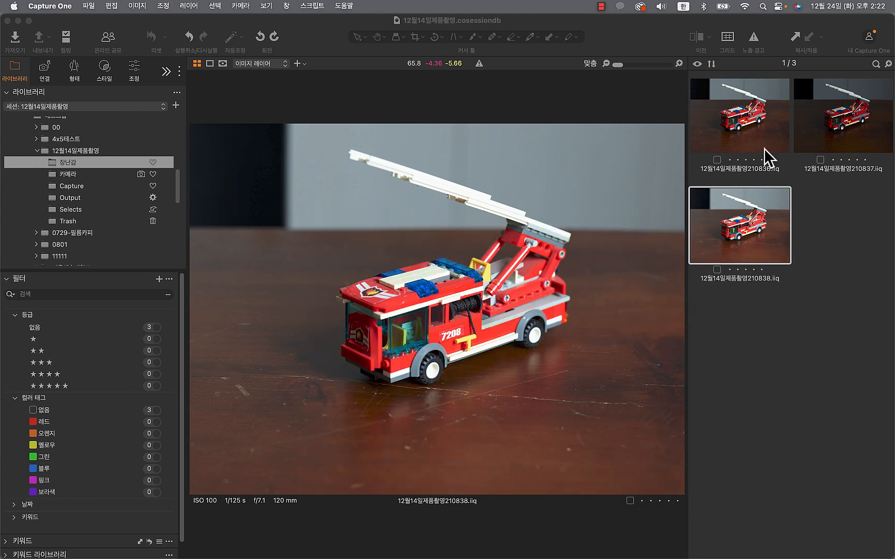
left_click(753, 227, "shift")
right_click(754, 227)
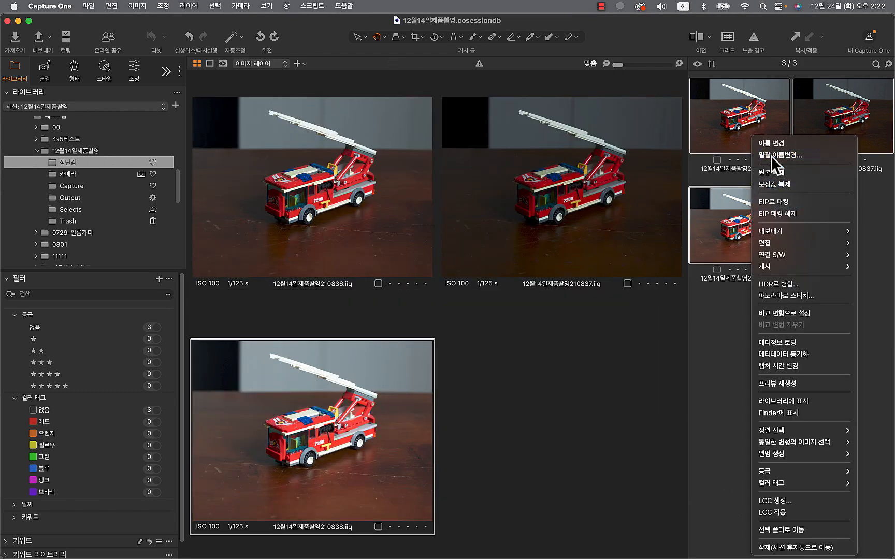